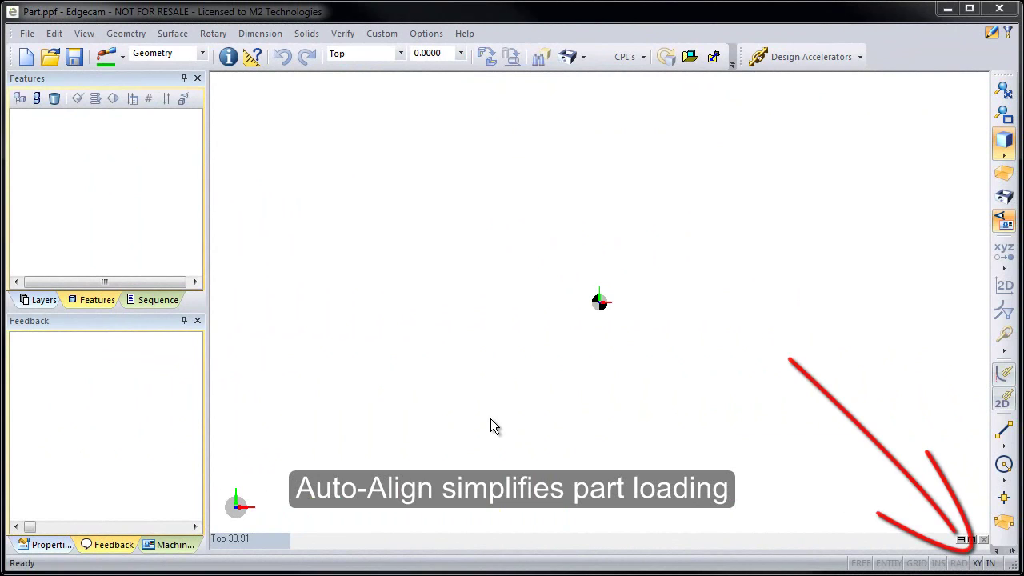
# Step: Review the Solids preferences and loaded-part alignment options, closing both without changes
pyautogui.click(426, 33)
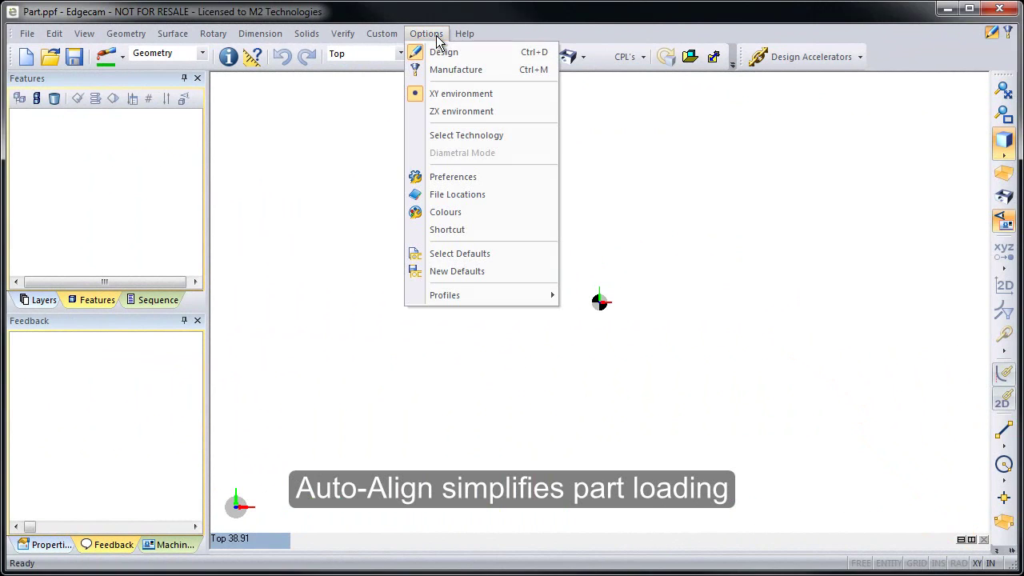
pyautogui.click(448, 182)
pyautogui.click(524, 85)
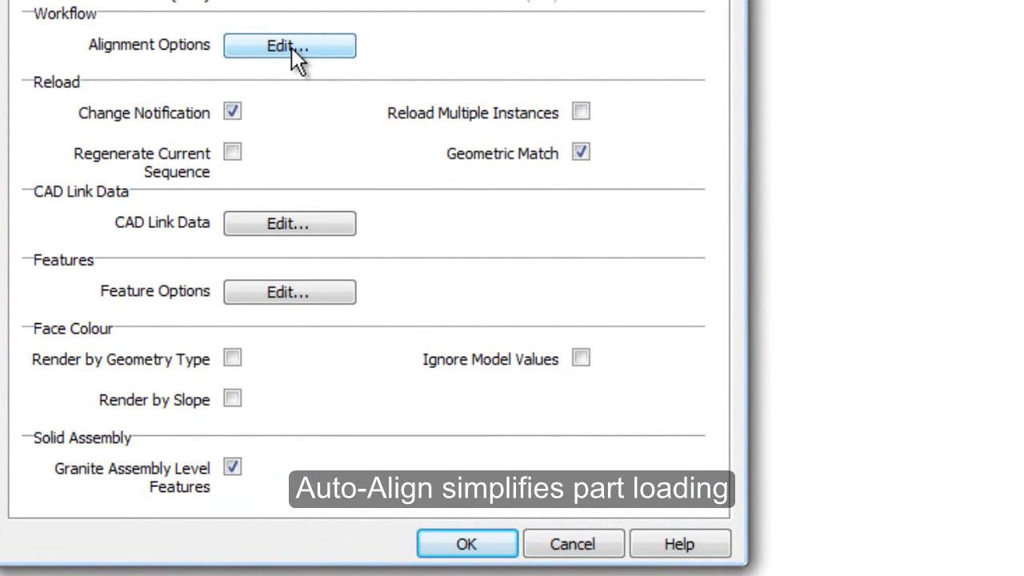
pyautogui.click(291, 47)
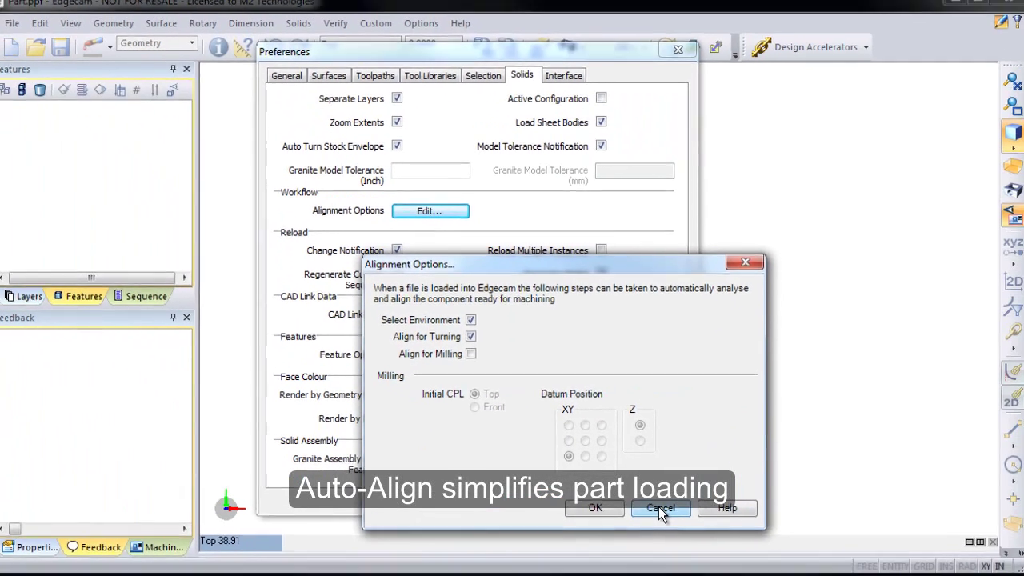
pyautogui.click(679, 551)
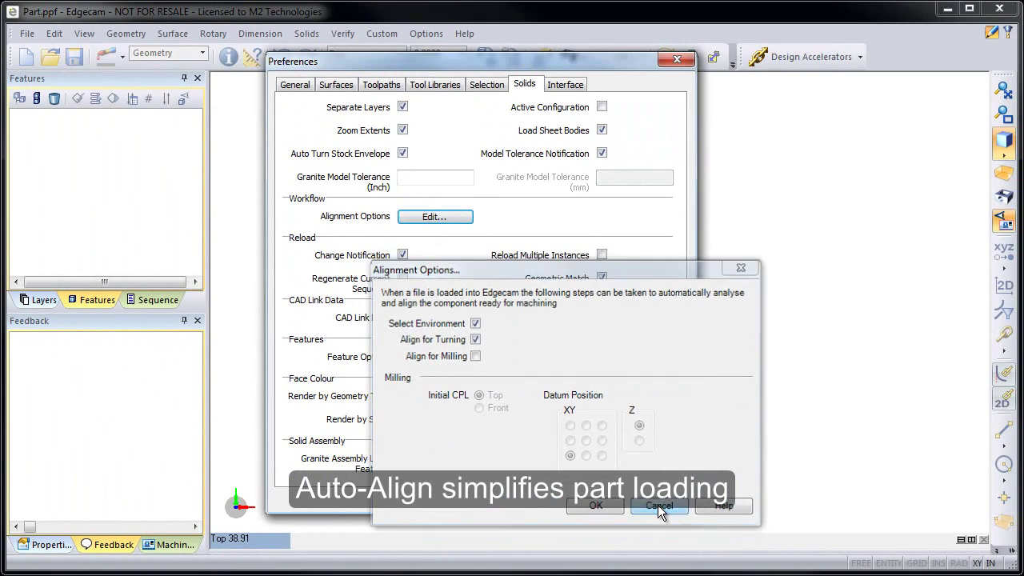
pyautogui.click(587, 503)
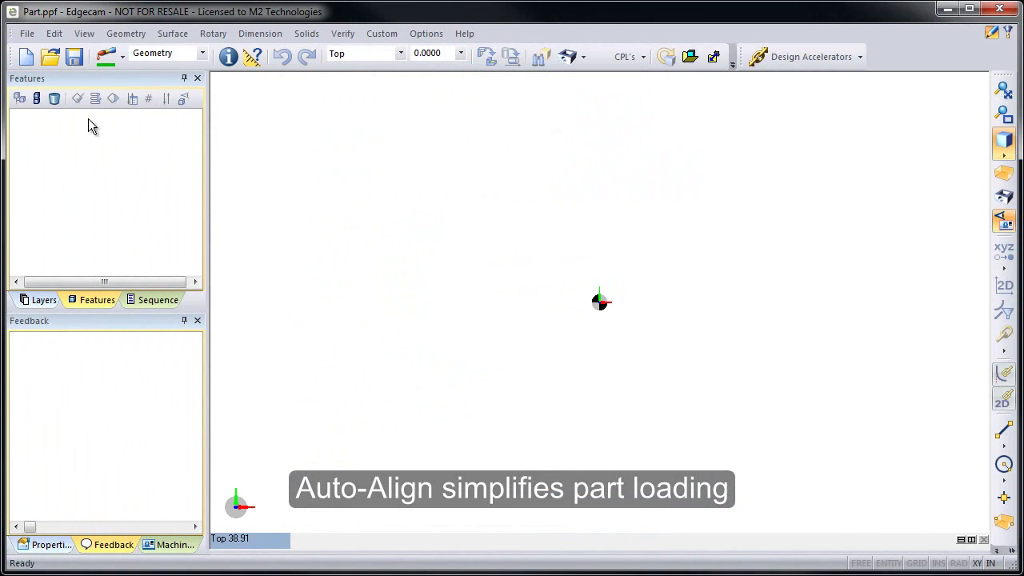
# Step: Load the C1491 mating ring from recent files and view it isometrically
pyautogui.click(26, 33)
pyautogui.click(97, 271)
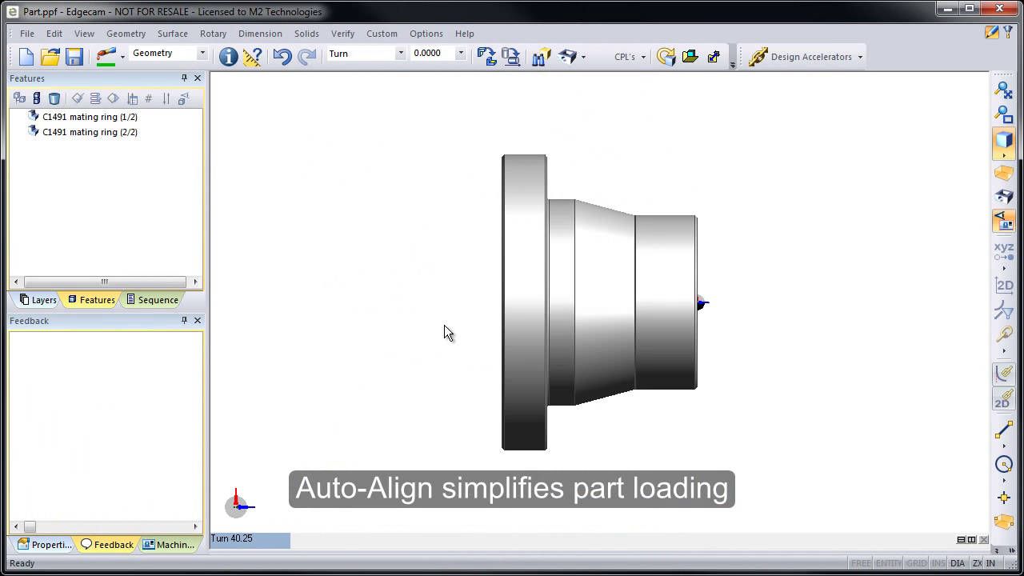
pyautogui.hotkey('ctrl', 'i')
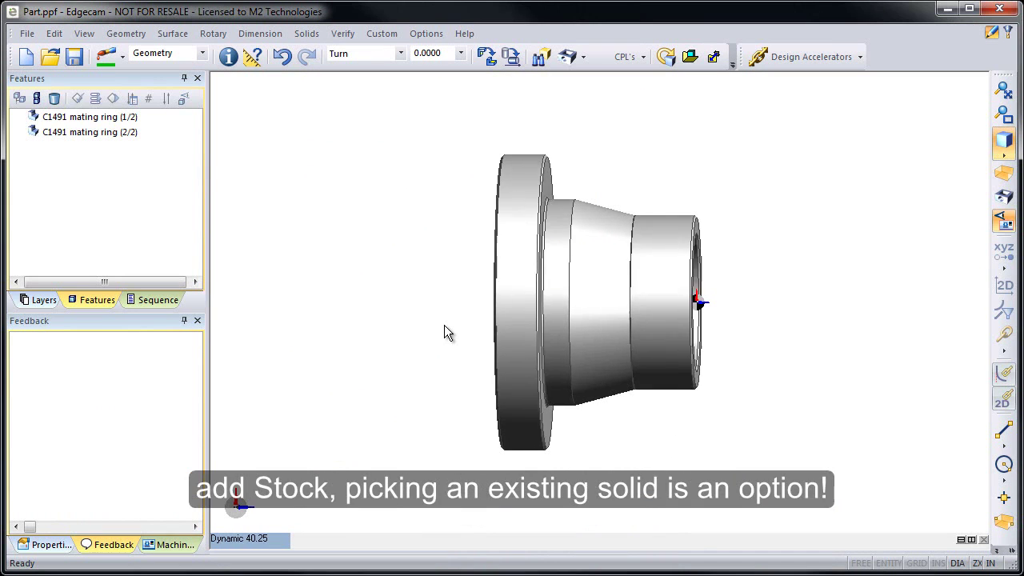
# Step: Create main-spindle stock with Shape set to Pick, using the mating ring solid
pyautogui.click(1006, 523)
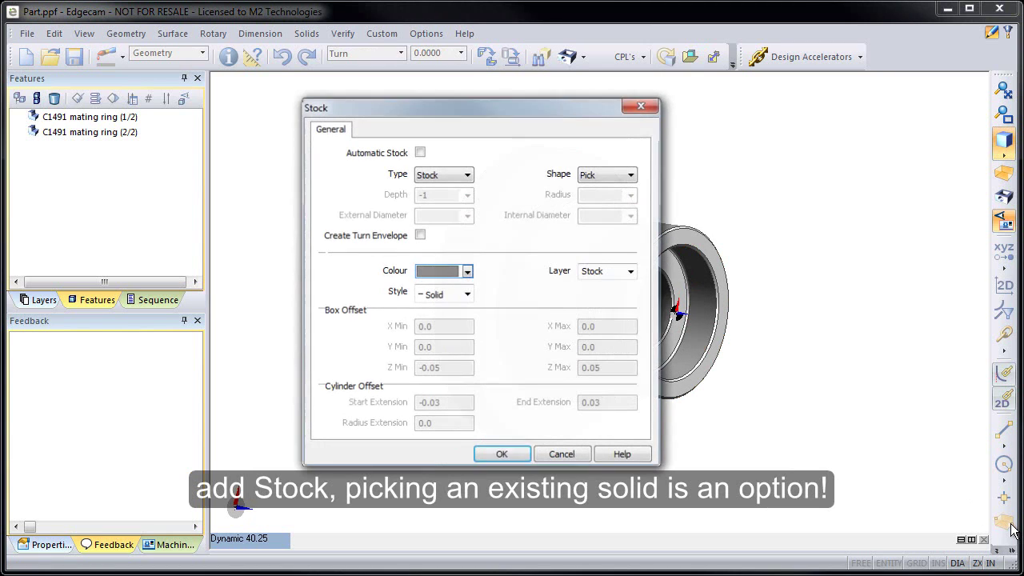
pyautogui.click(505, 453)
pyautogui.click(673, 389)
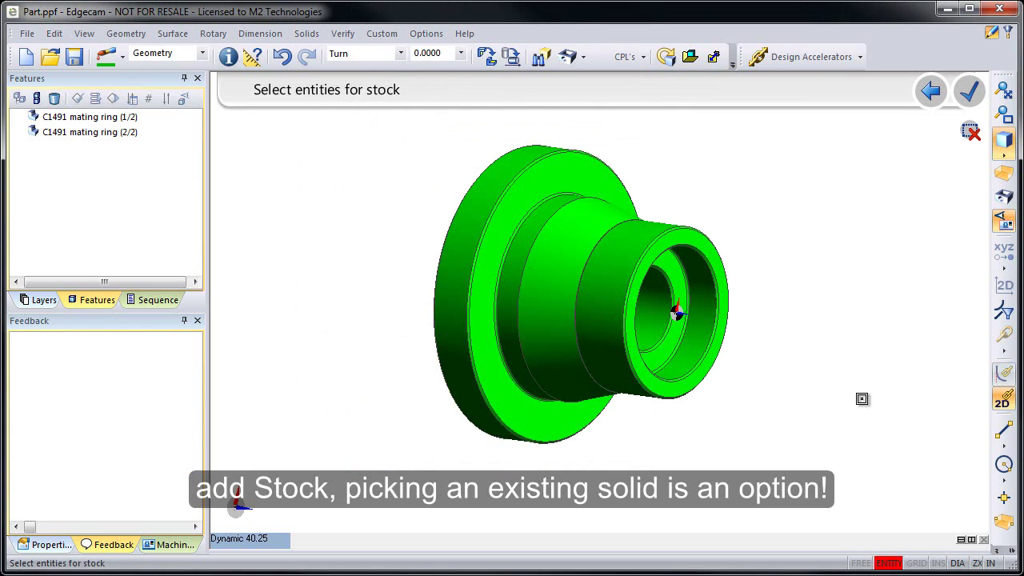
pyautogui.middleClick(861, 400)
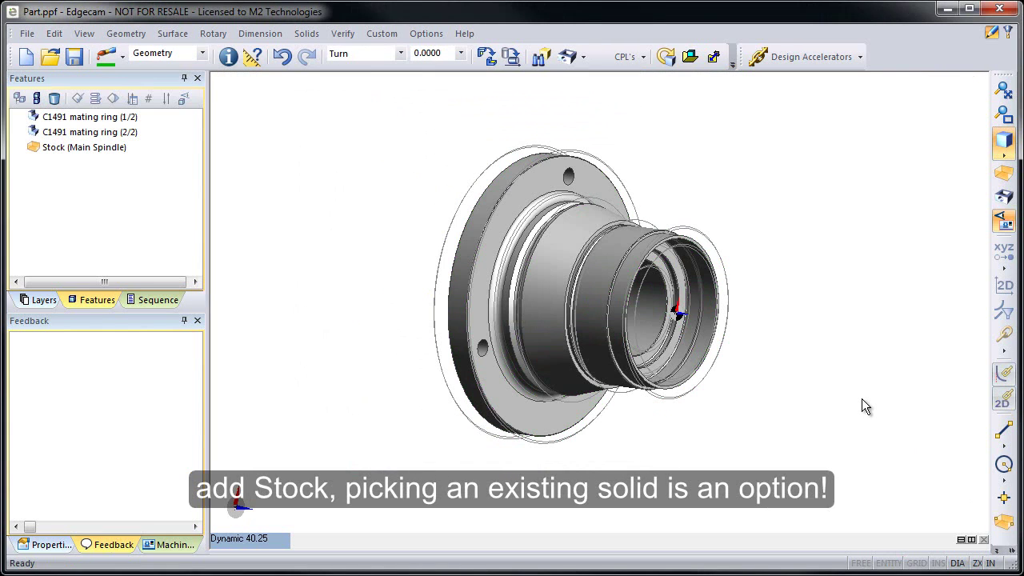
# Step: Open Feature Finder and read its What's New and Turn tab help pages
pyautogui.click(541, 59)
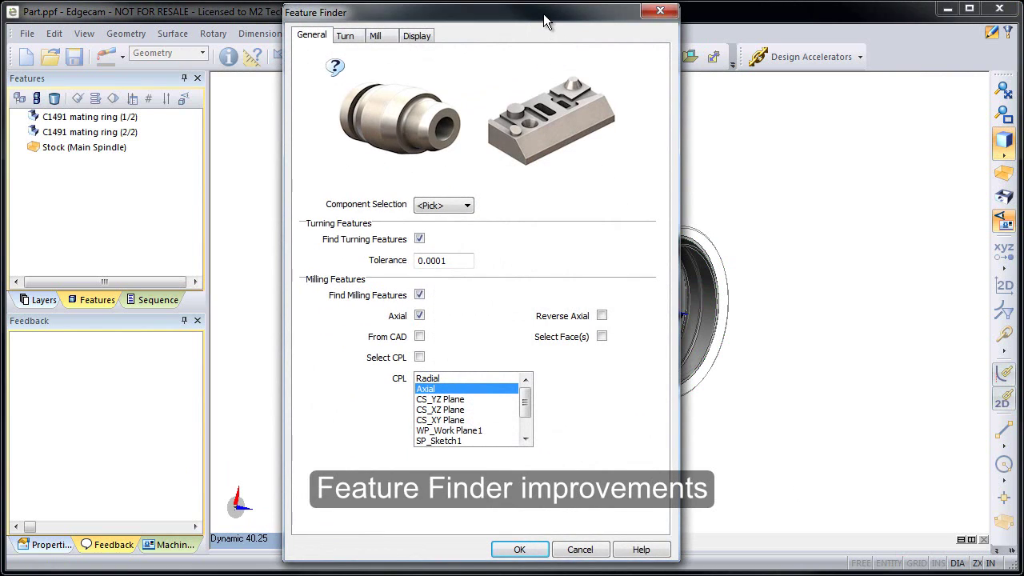
pyautogui.click(640, 550)
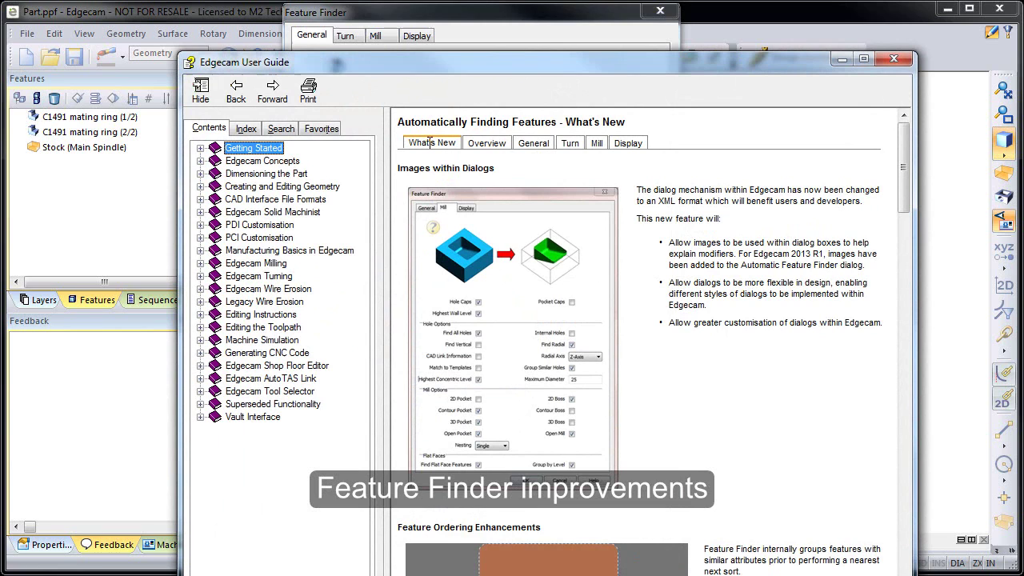
pyautogui.click(712, 200)
pyautogui.scroll(-10, 743, 259)
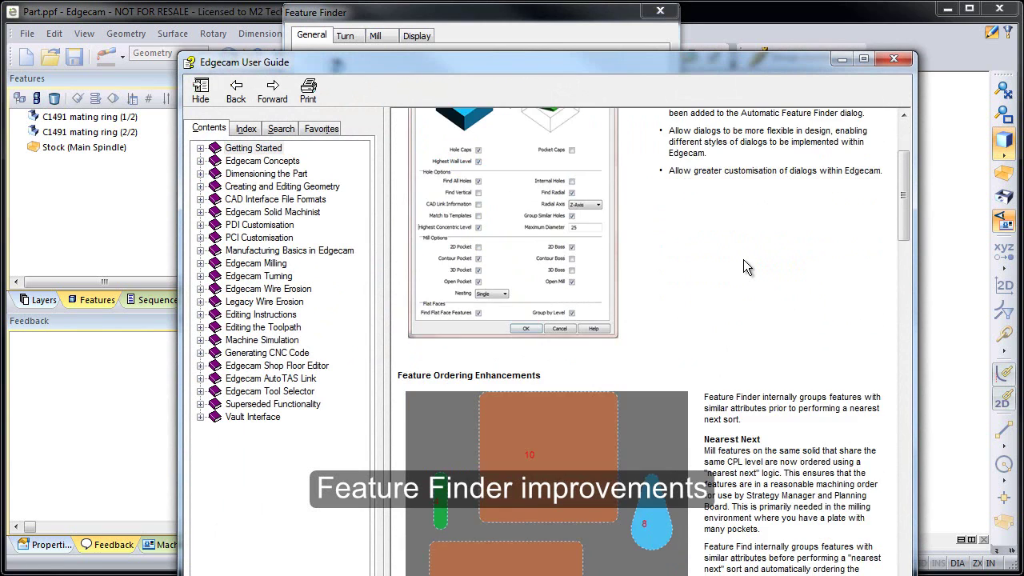
pyautogui.scroll(-2, 742, 274)
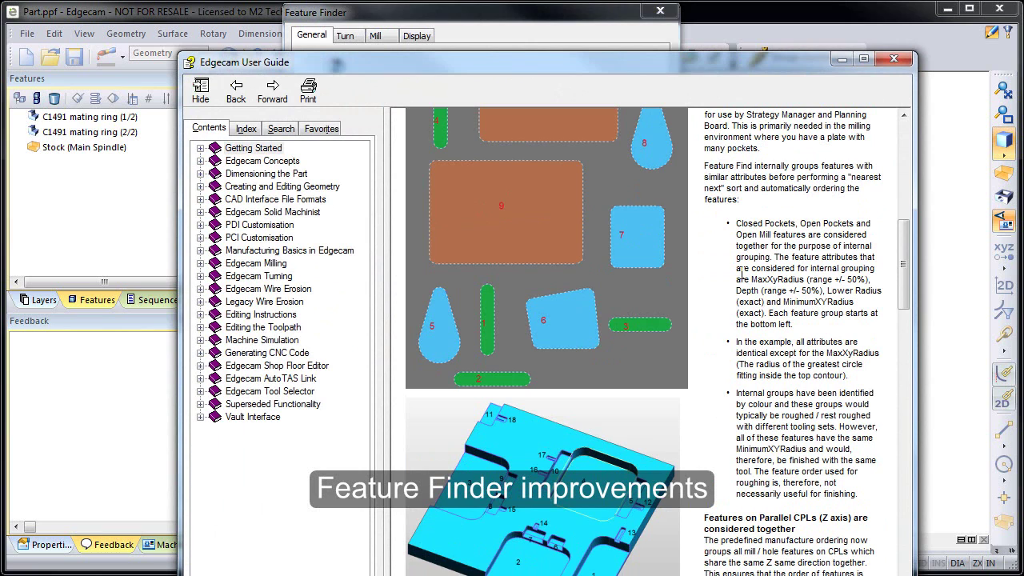
pyautogui.scroll(13, 742, 274)
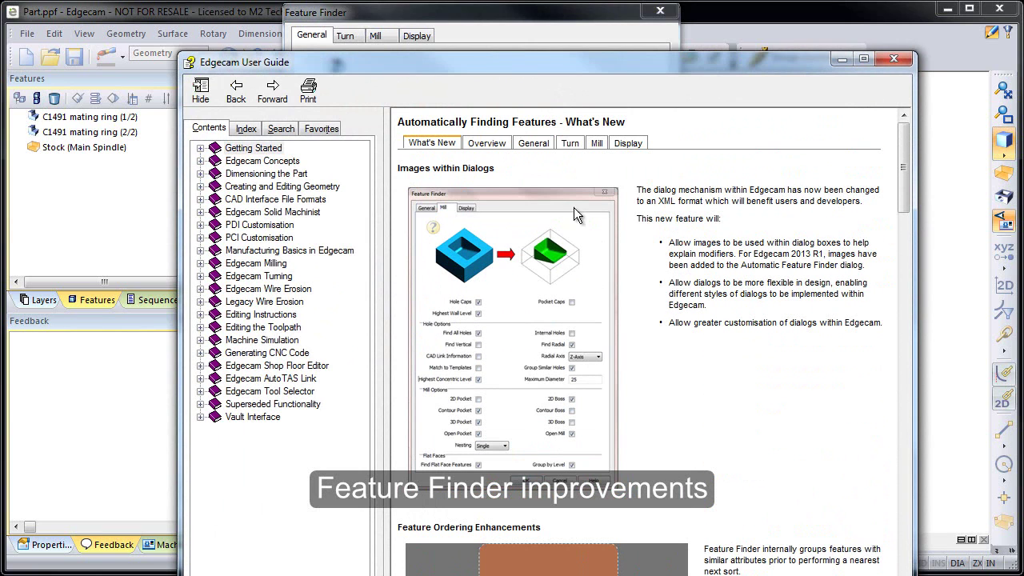
pyautogui.click(569, 146)
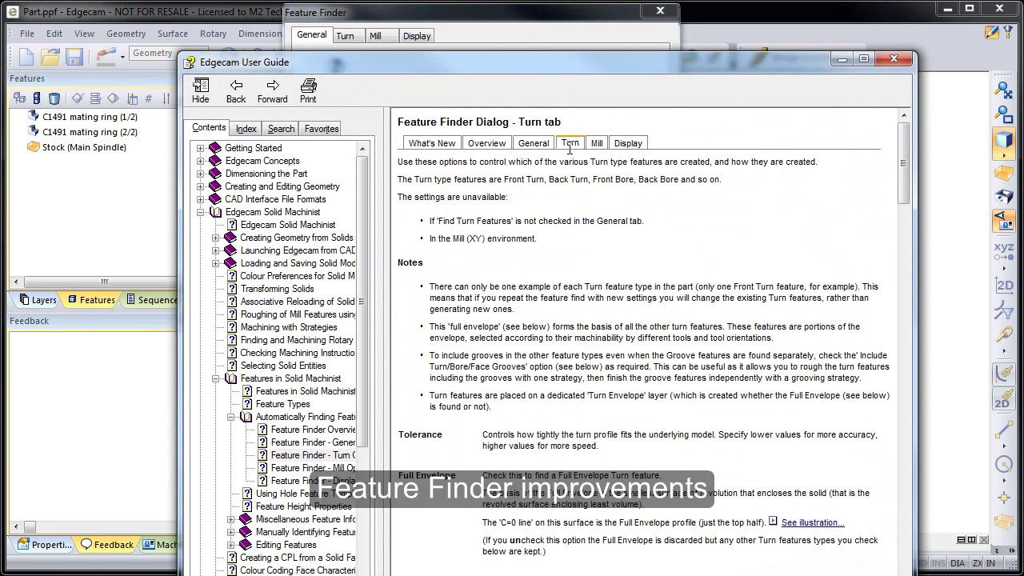
pyautogui.click(893, 61)
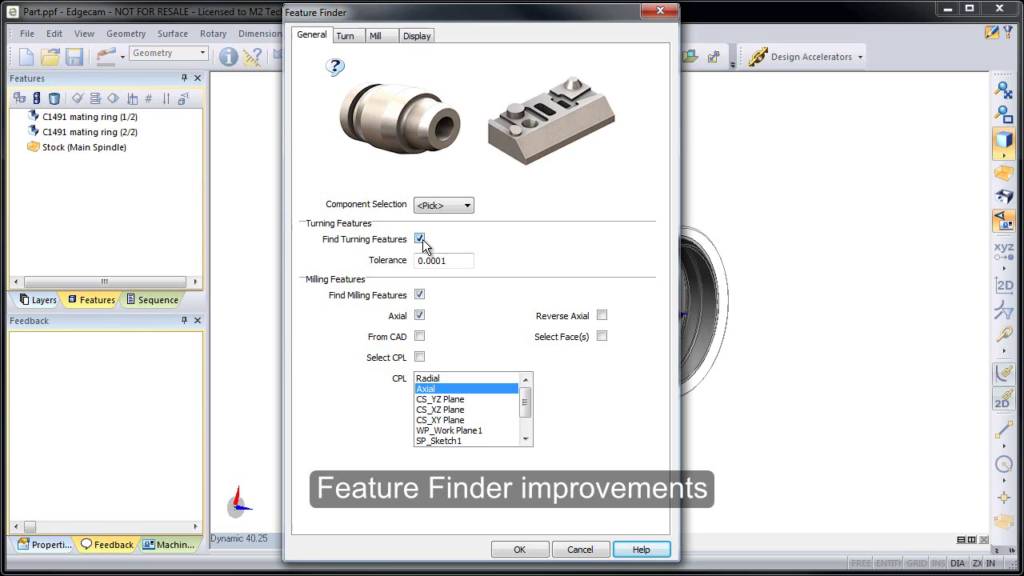
# Step: Keep Axial detection on, check Turn tab options including Find Threads, and accept
pyautogui.moveTo(421, 239)
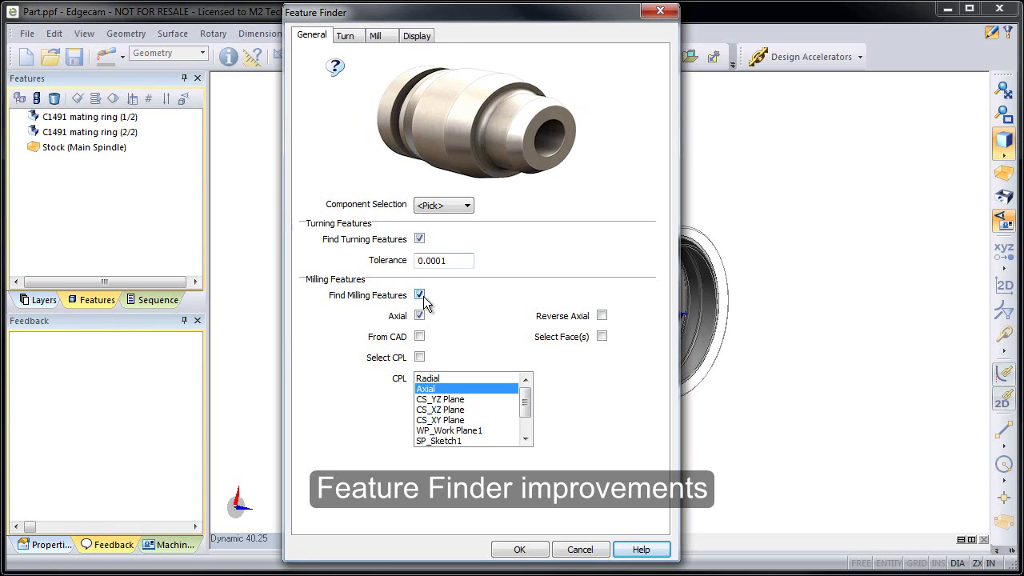
pyautogui.moveTo(423, 296)
pyautogui.moveTo(423, 316)
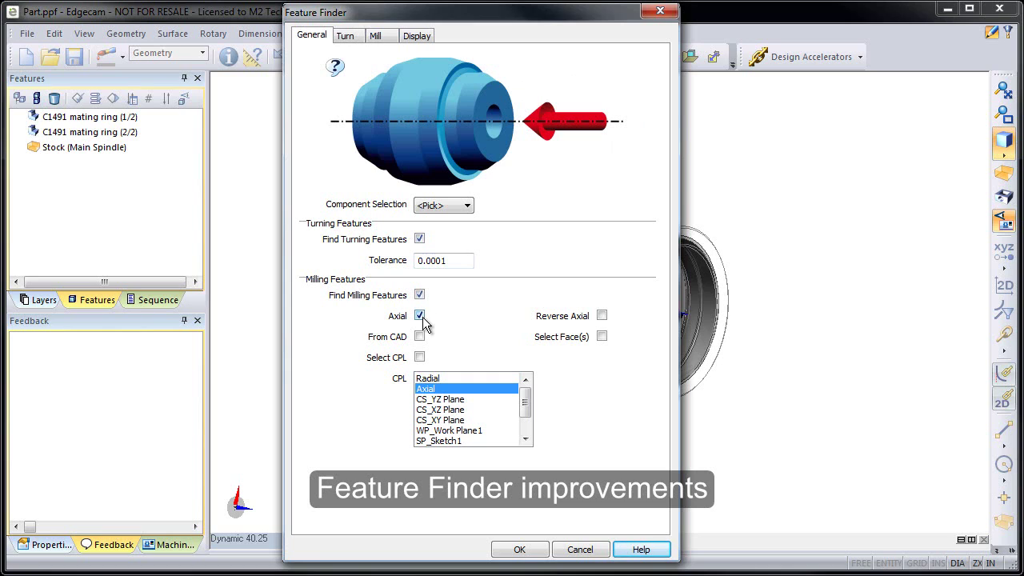
pyautogui.click(419, 316)
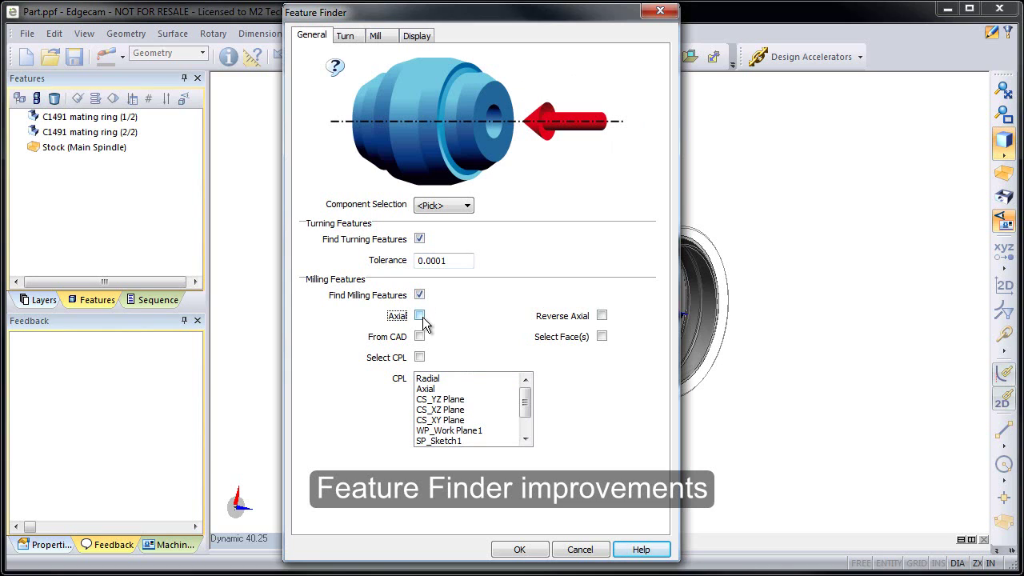
pyautogui.click(419, 316)
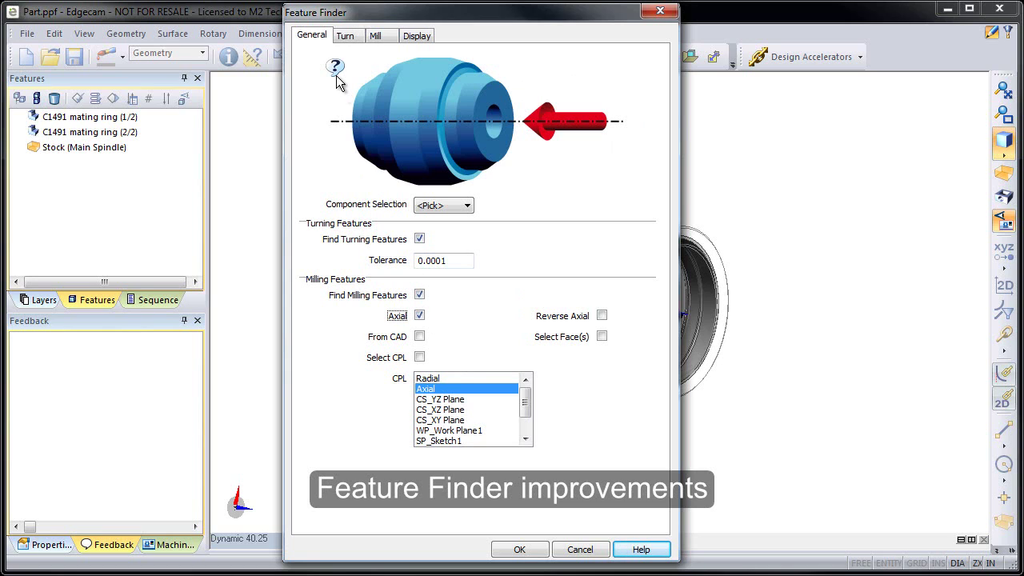
pyautogui.moveTo(337, 77)
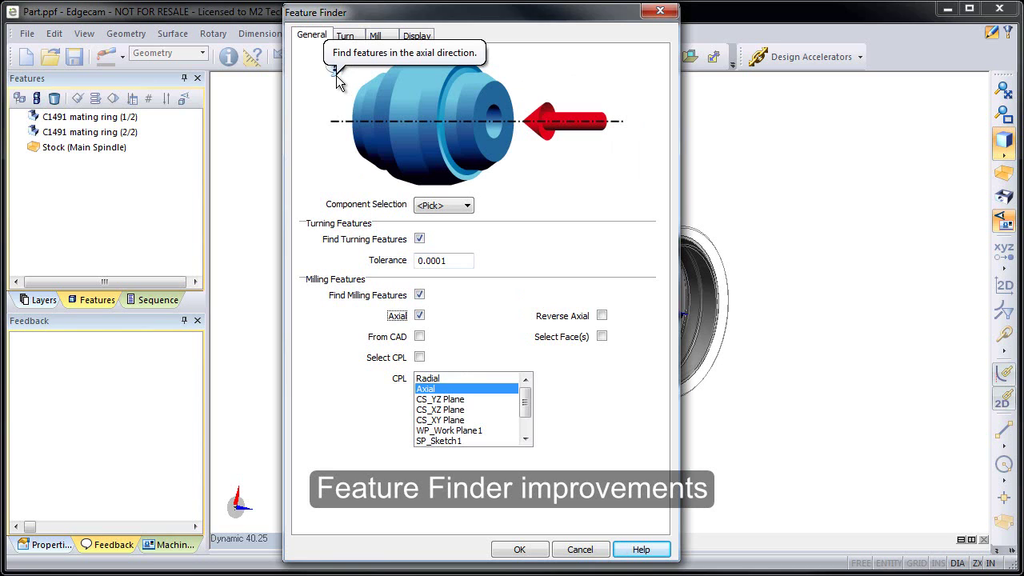
pyautogui.click(344, 36)
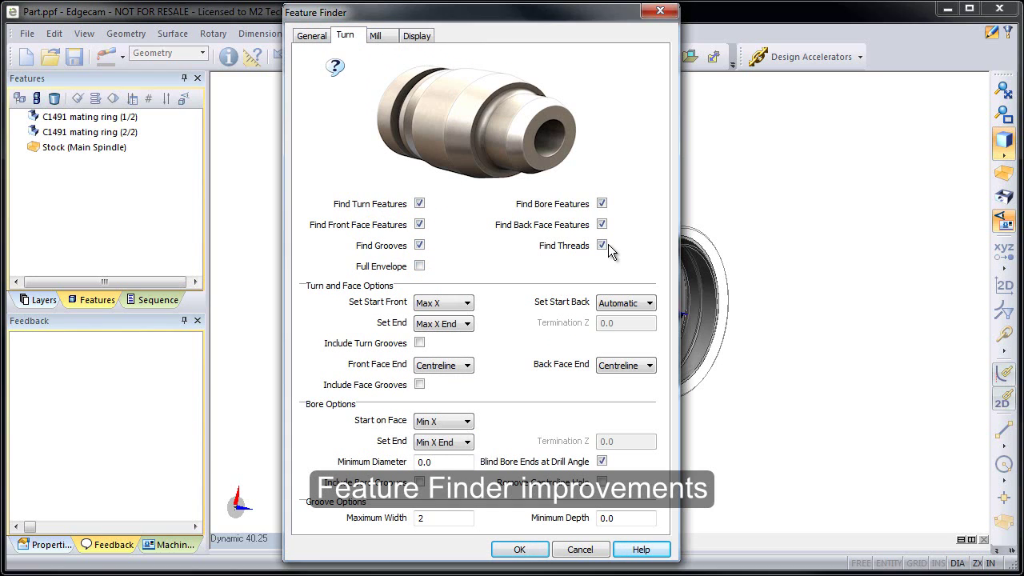
pyautogui.moveTo(603, 249)
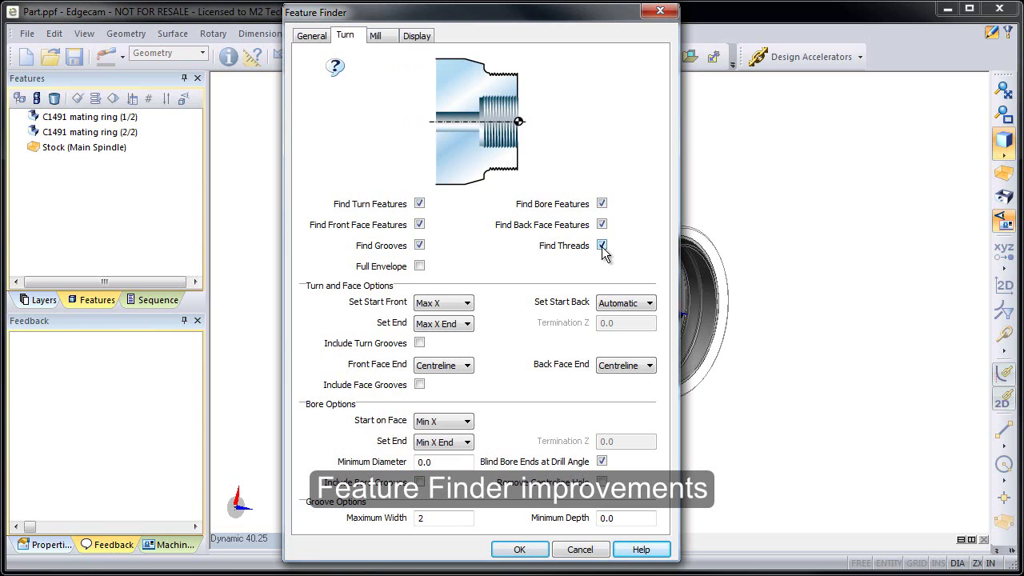
pyautogui.click(520, 549)
# Step: Pick the mating ring solid so feature finding runs on it
pyautogui.click(542, 293)
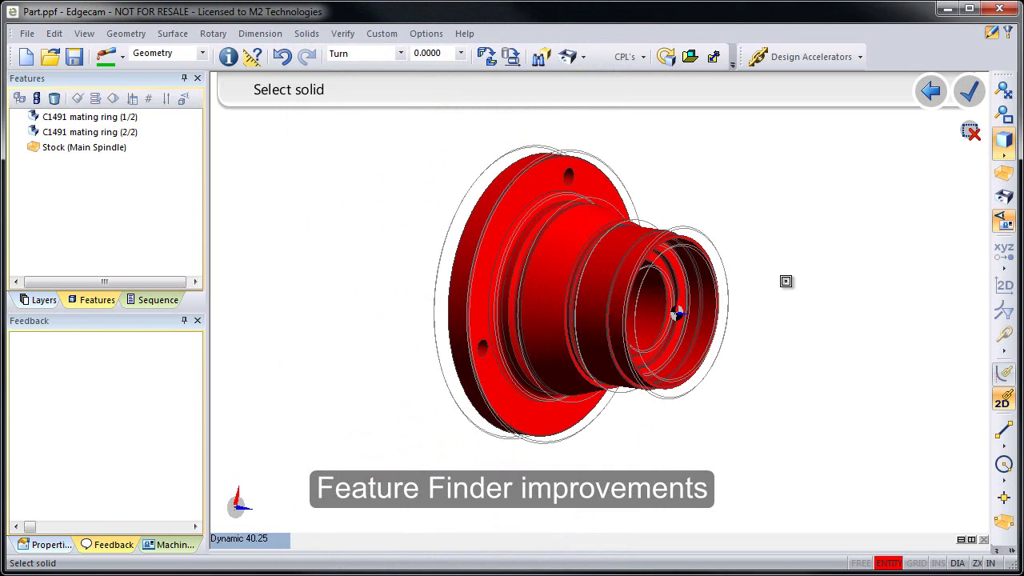
pyautogui.click(970, 92)
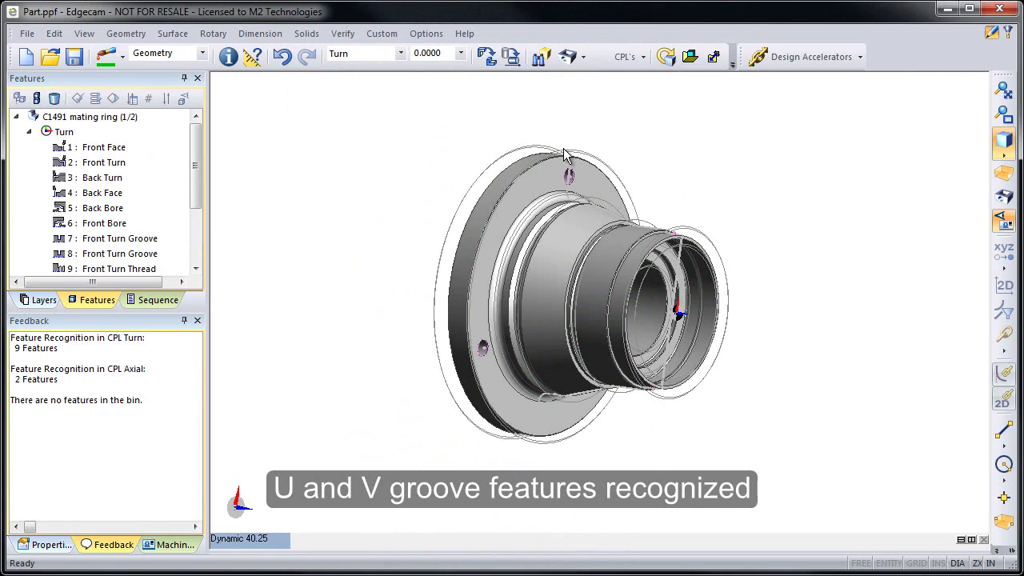
pyautogui.moveTo(200, 192); pyautogui.dragTo(199, 231)
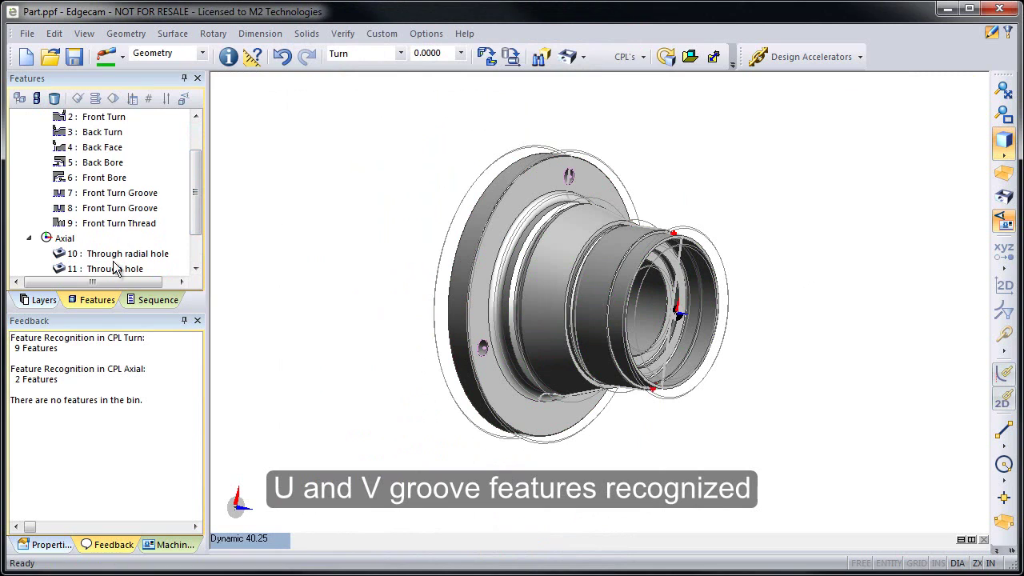
# Step: Hide both C1491 mating ring layers and zoom into the upper groove area
pyautogui.click(46, 301)
pyautogui.click(164, 132)
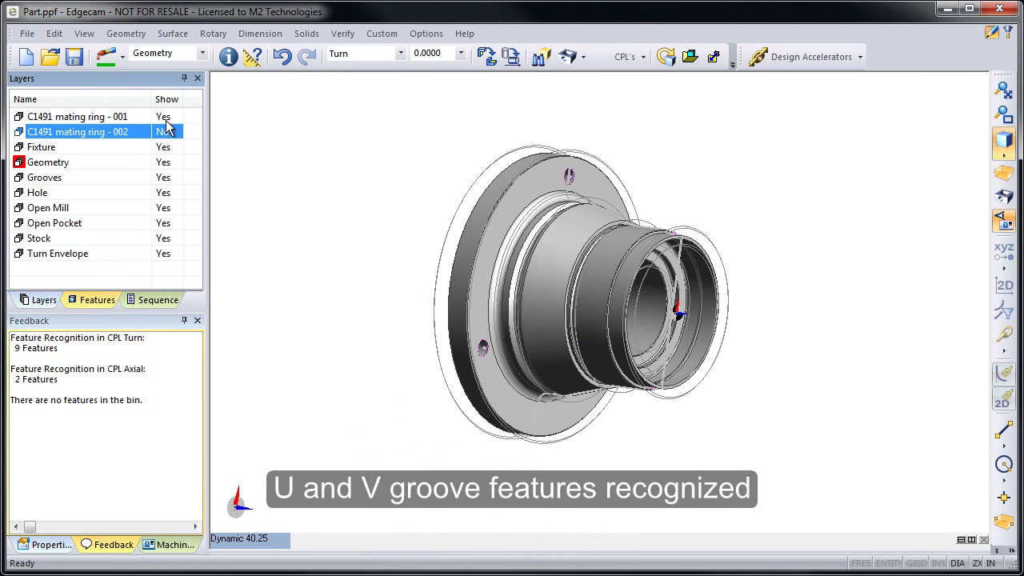
pyautogui.click(164, 117)
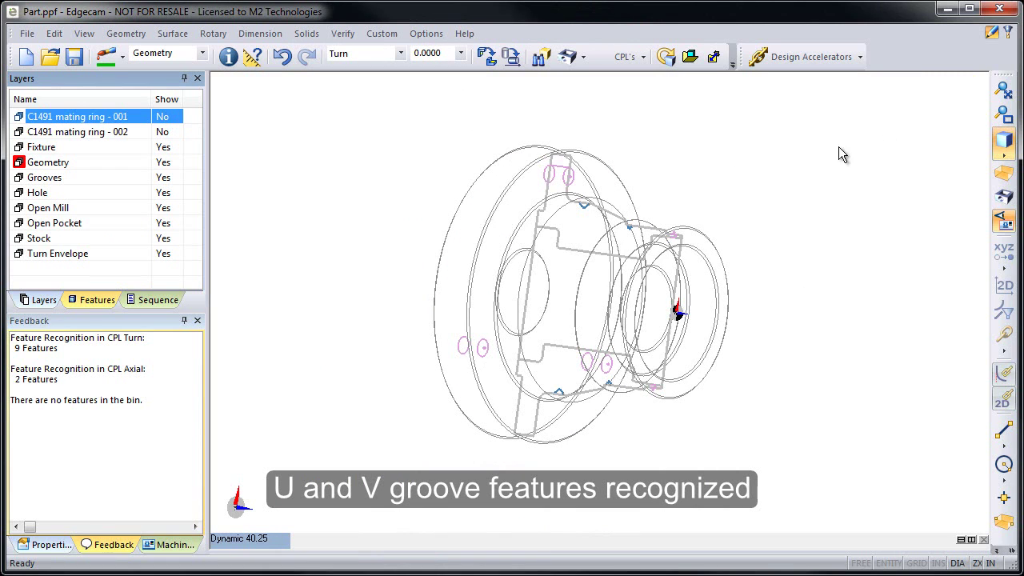
pyautogui.click(1004, 114)
pyautogui.click(502, 129)
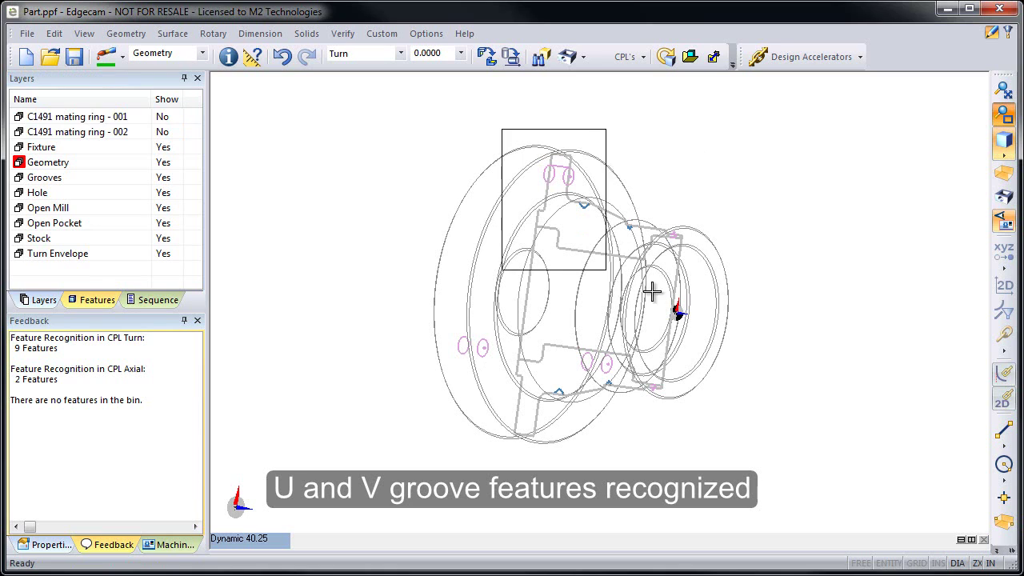
pyautogui.click(745, 306)
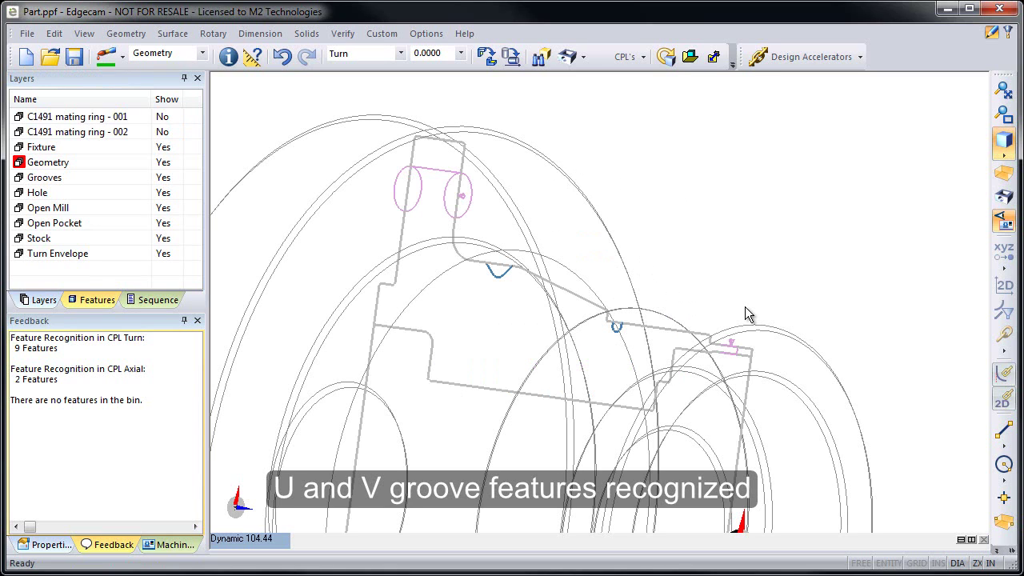
# Step: Show feature 8's Groove properties: V groove 0.2 wide, 90.0 angle, 0.05 bottom radius
pyautogui.click(98, 300)
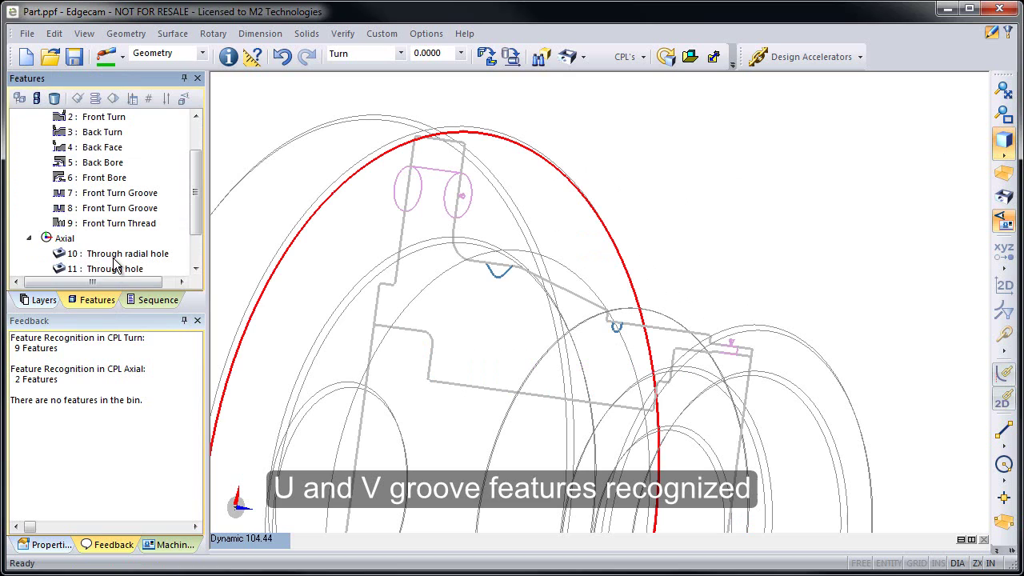
pyautogui.click(119, 209)
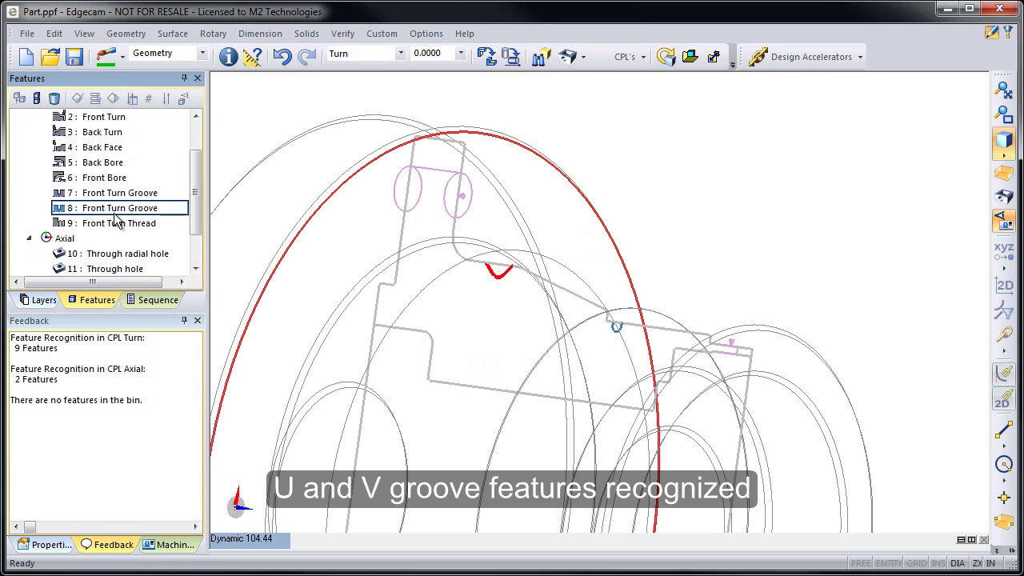
pyautogui.click(50, 550)
pyautogui.scroll(-5, 195, 396)
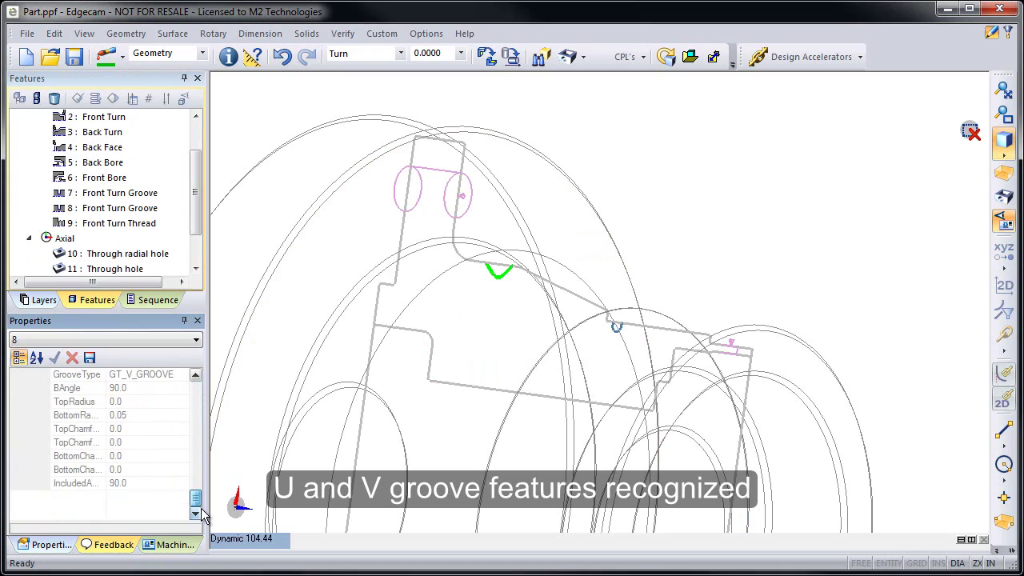
pyautogui.click(195, 374)
pyautogui.click(195, 375)
pyautogui.click(196, 375)
pyautogui.click(195, 374)
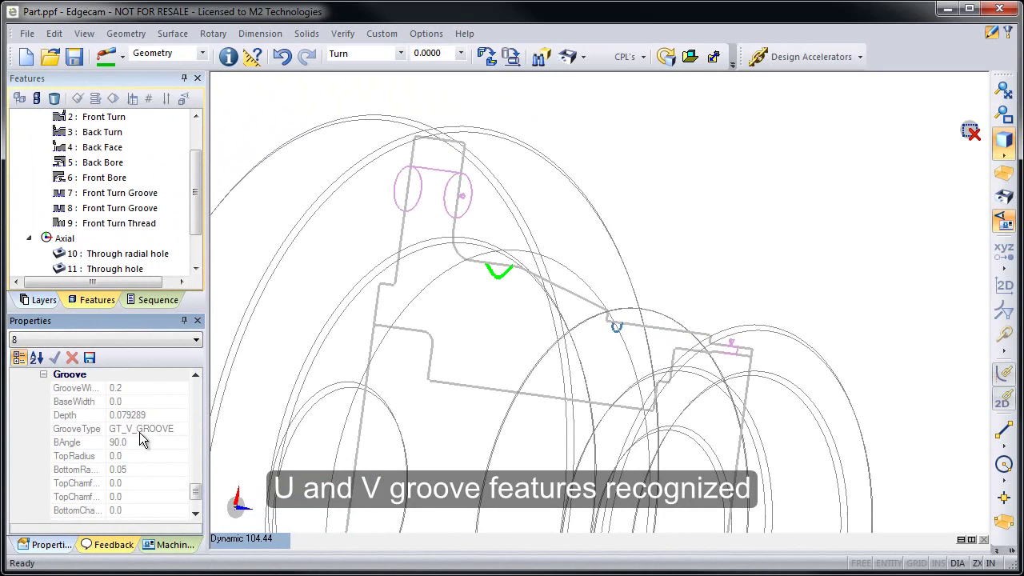
# Step: View feature 9's 2 1/2-12 UN thread at 12 TPI, then fit the whole part
pyautogui.click(134, 225)
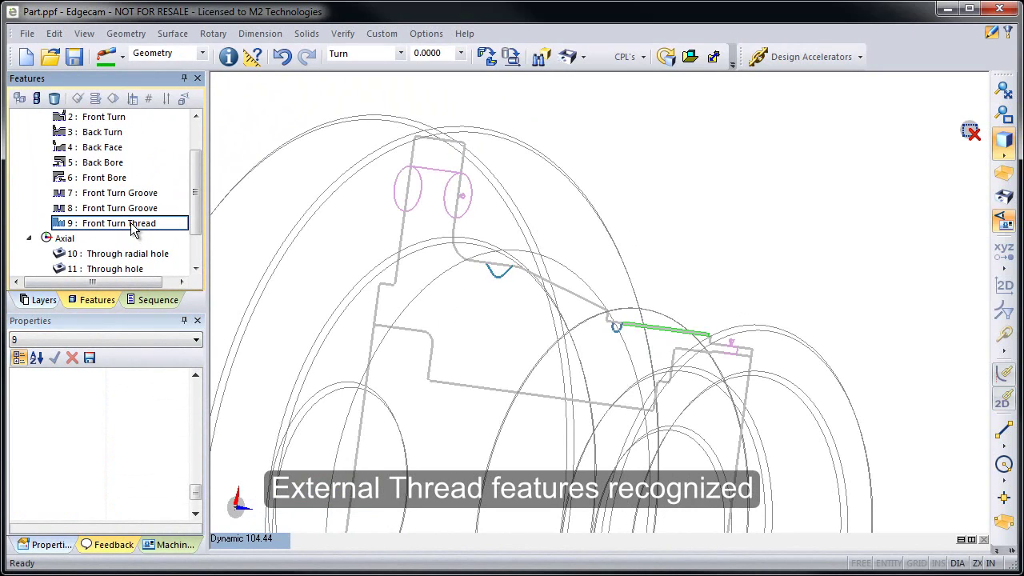
pyautogui.click(194, 377)
pyautogui.click(194, 377)
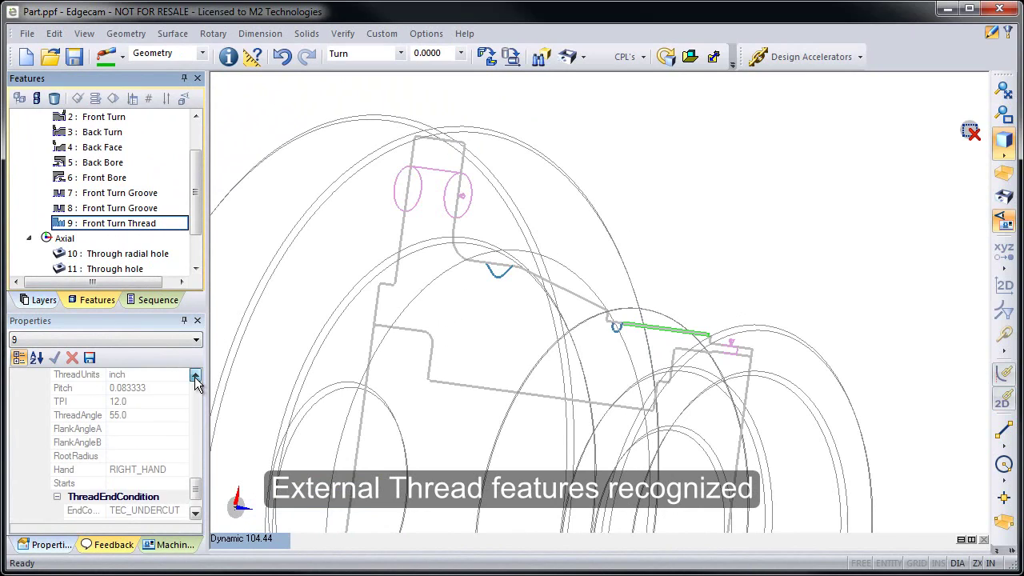
pyautogui.click(194, 377)
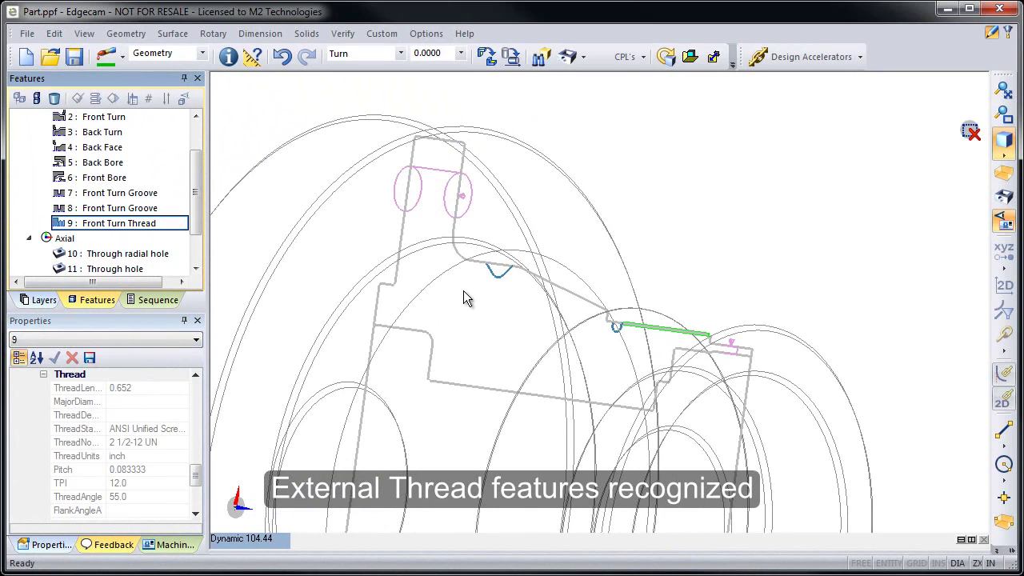
pyautogui.click(1003, 90)
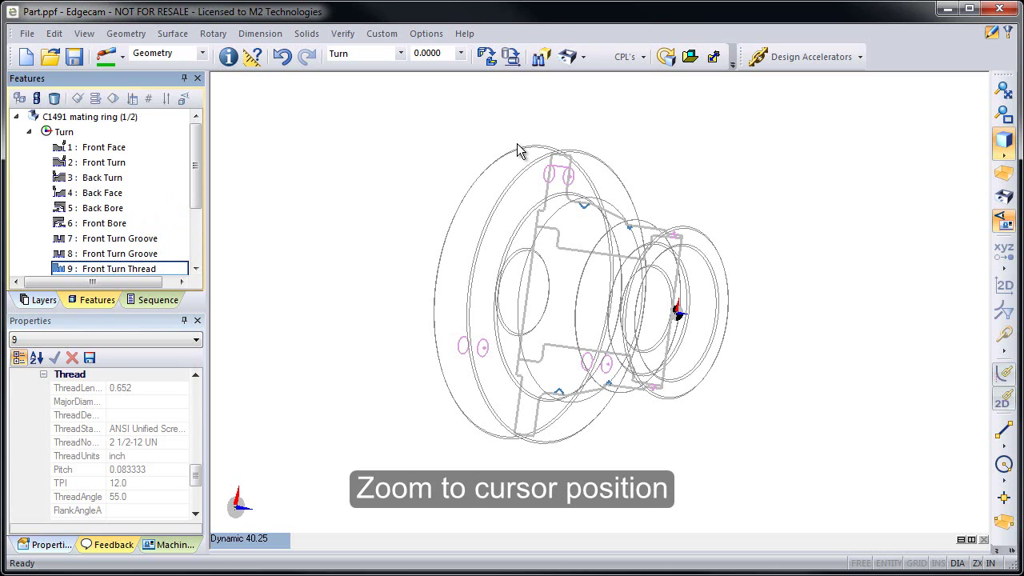
pyautogui.scroll(10, 517, 144)
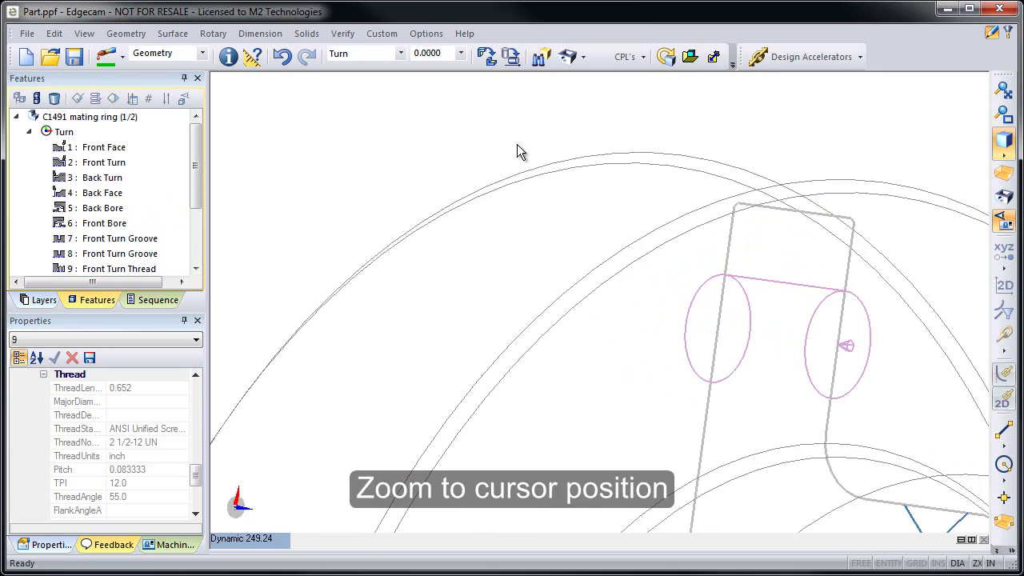
pyautogui.scroll(-10, 517, 152)
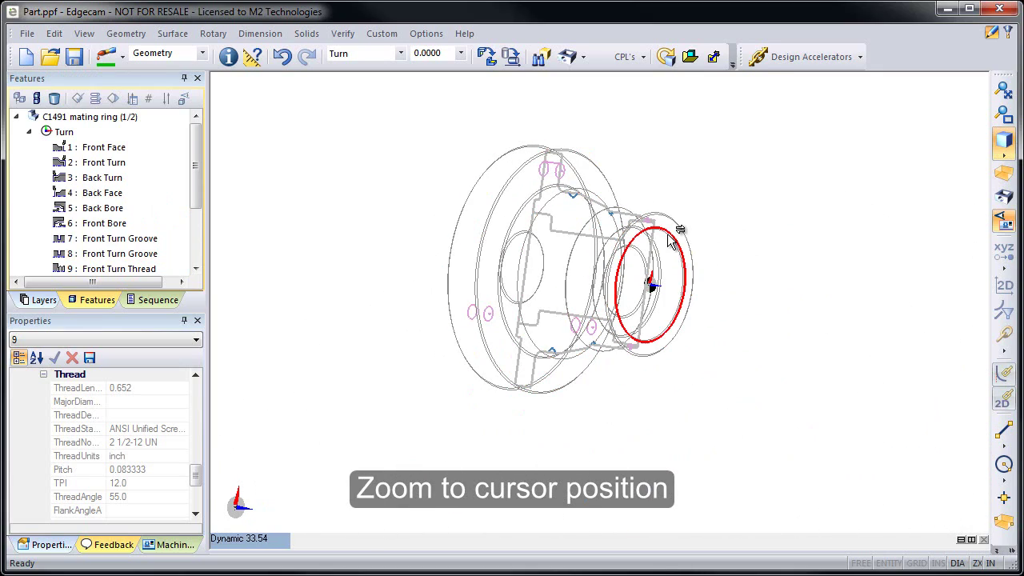
pyautogui.scroll(8, 672, 240)
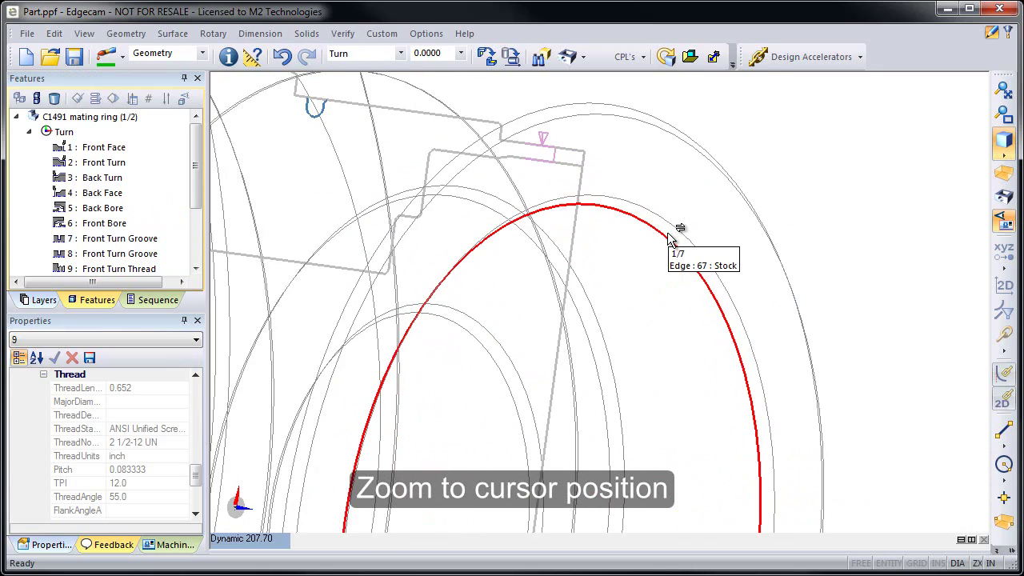
pyautogui.scroll(-8, 672, 240)
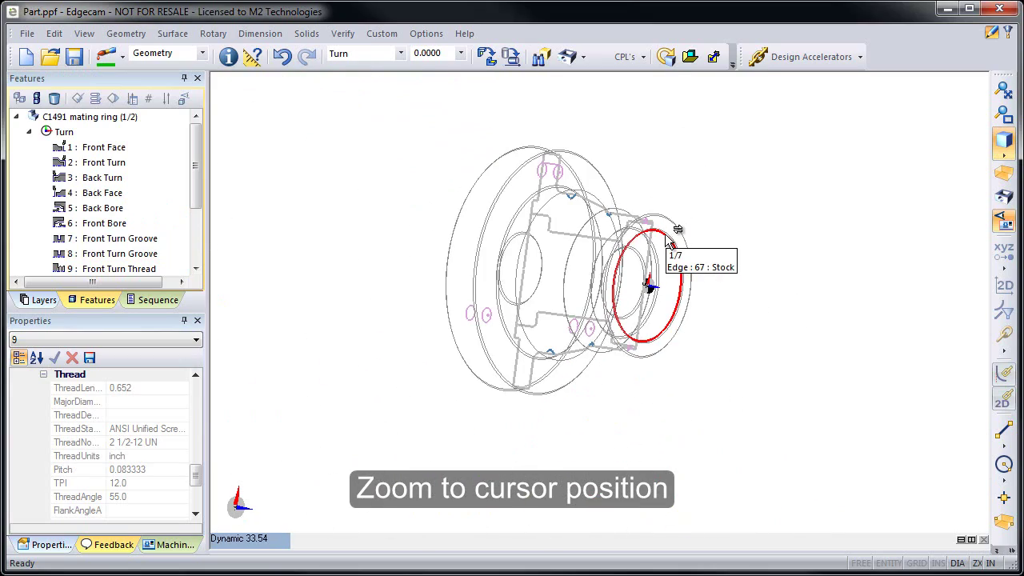
pyautogui.scroll(7, 612, 200)
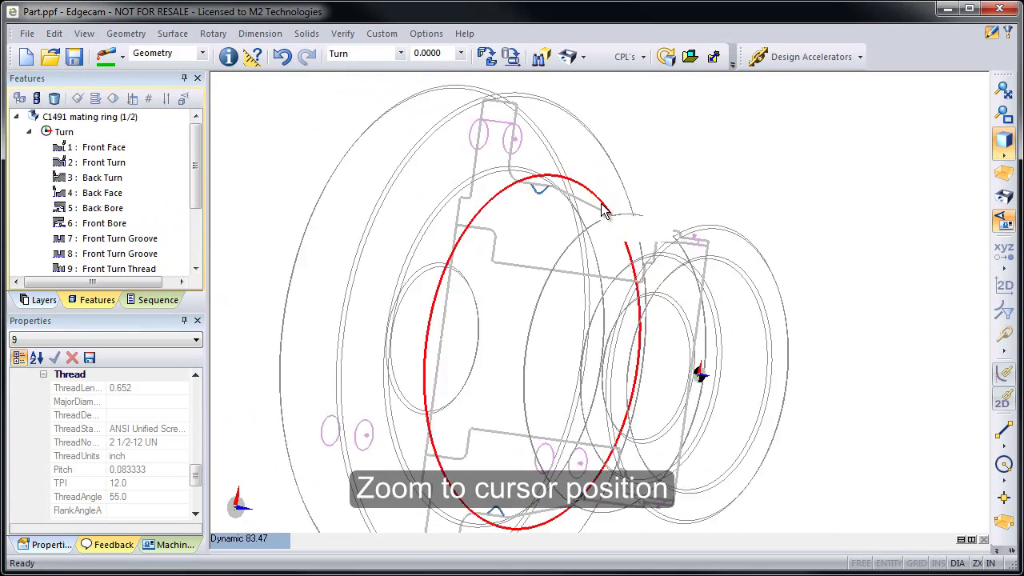
pyautogui.scroll(-7, 606, 214)
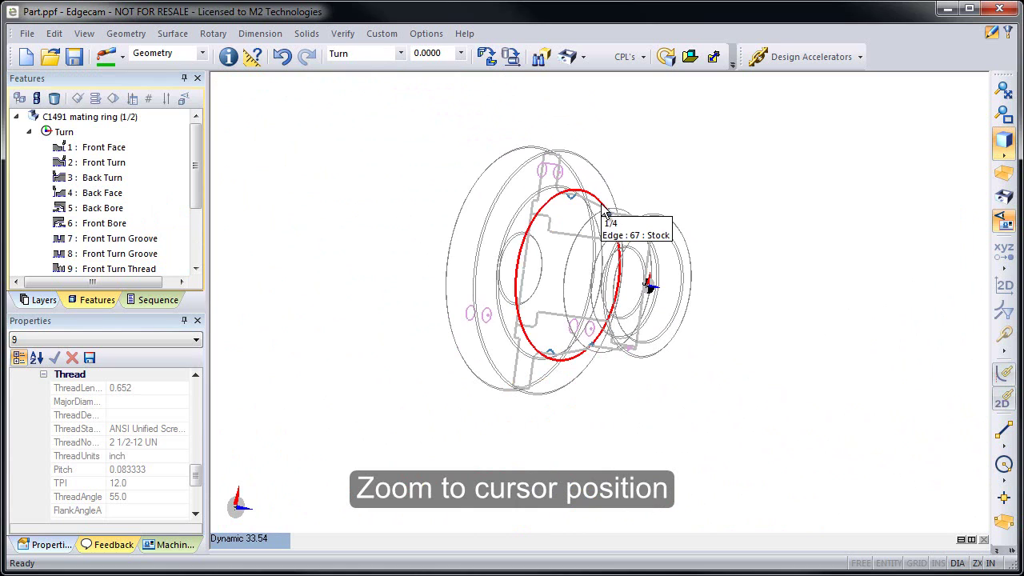
# Step: Create a machining sequence with Part Stick Out set to 2.75 under Lathe Setup
pyautogui.click(1007, 35)
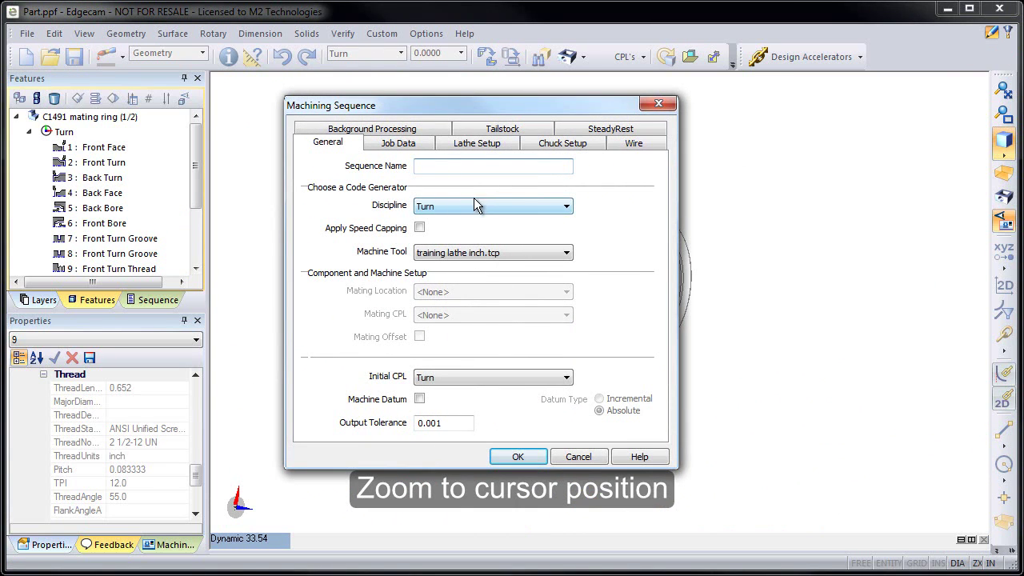
pyautogui.click(477, 144)
pyautogui.click(625, 204)
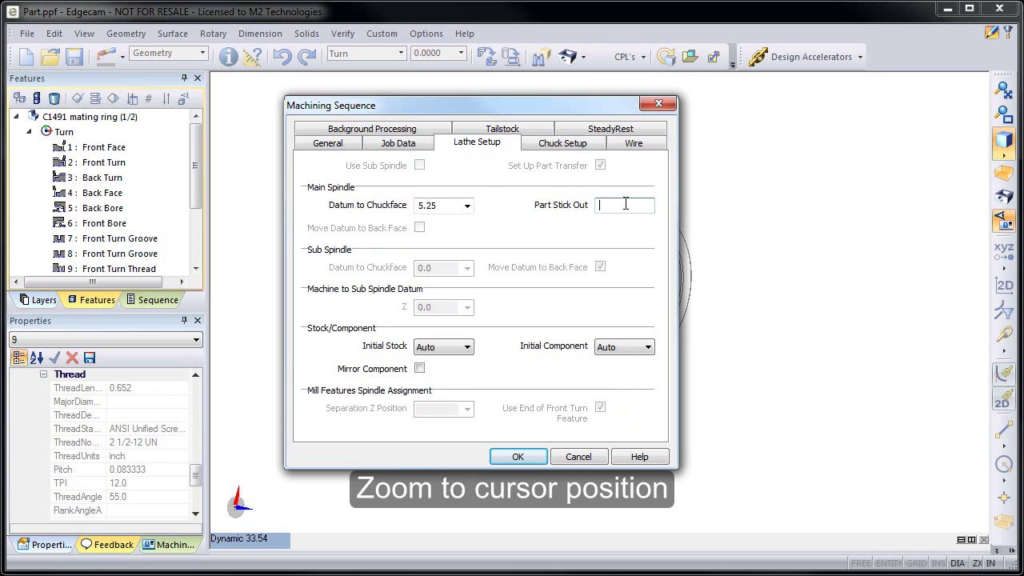
pyautogui.write('2.75')
pyautogui.press('Return')
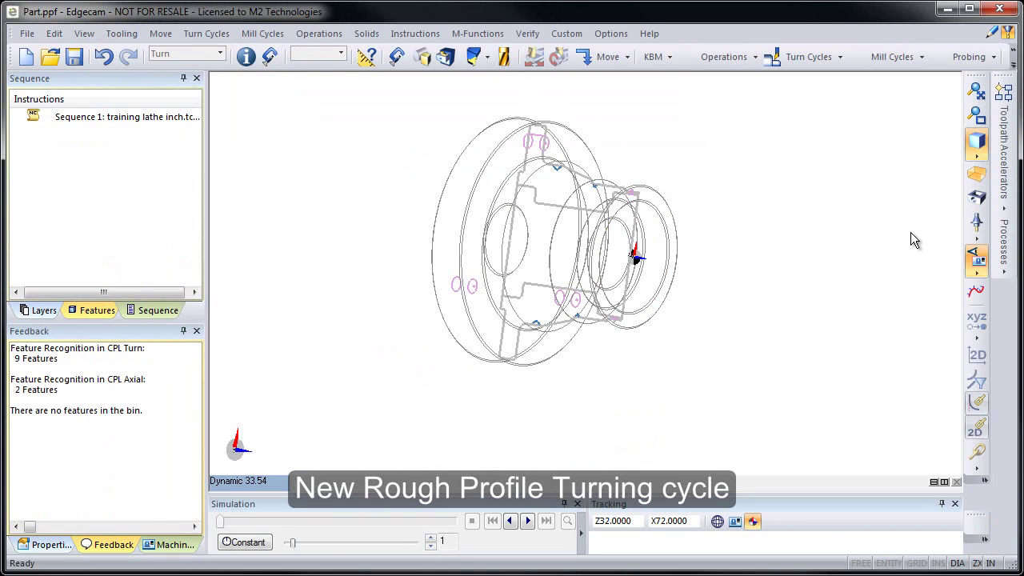
# Step: Add a New Rough Profile cycle, reviewing Leads/Links and Control tabs, with default settings
pyautogui.click(1005, 276)
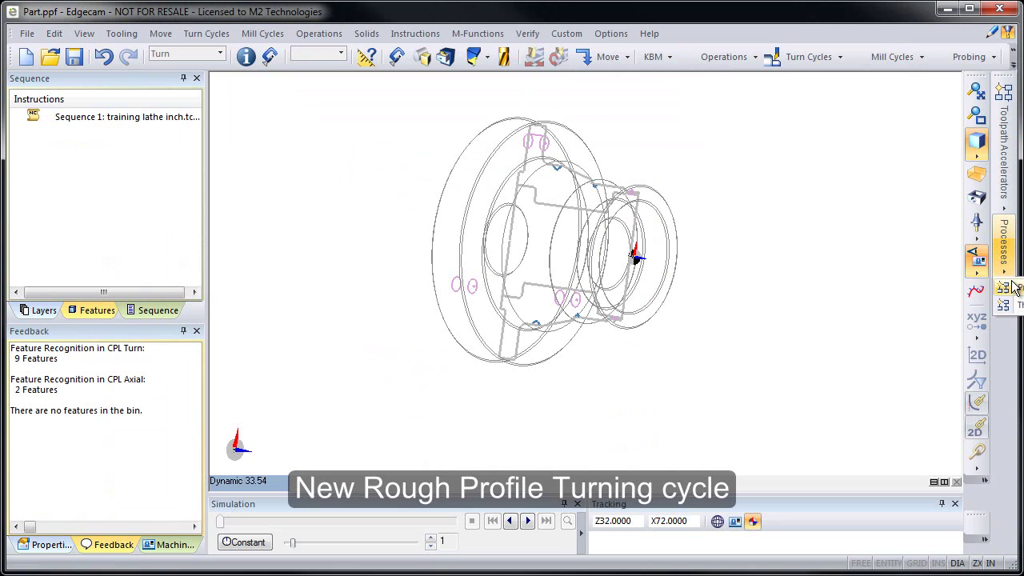
pyautogui.click(1016, 289)
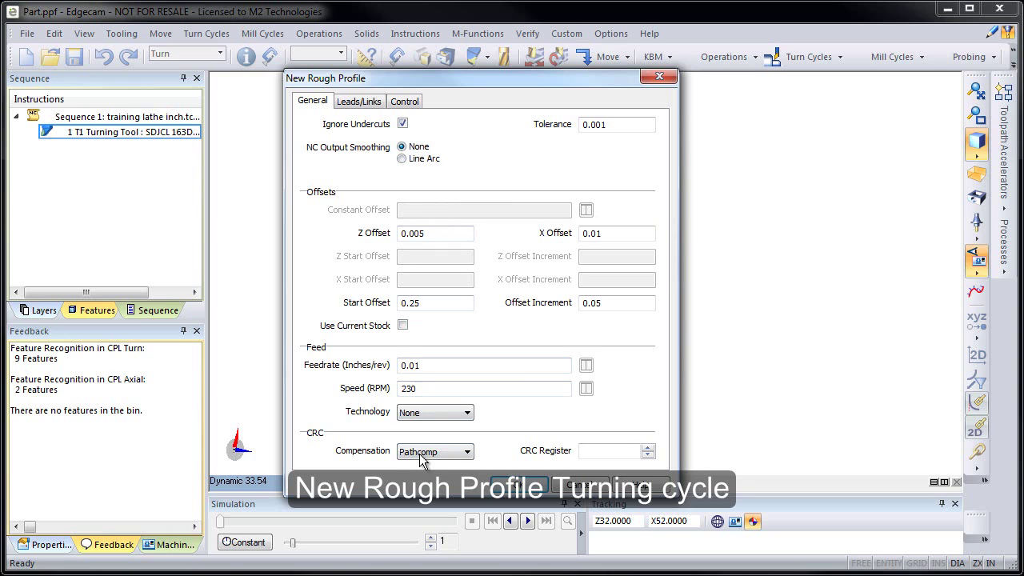
pyautogui.click(362, 102)
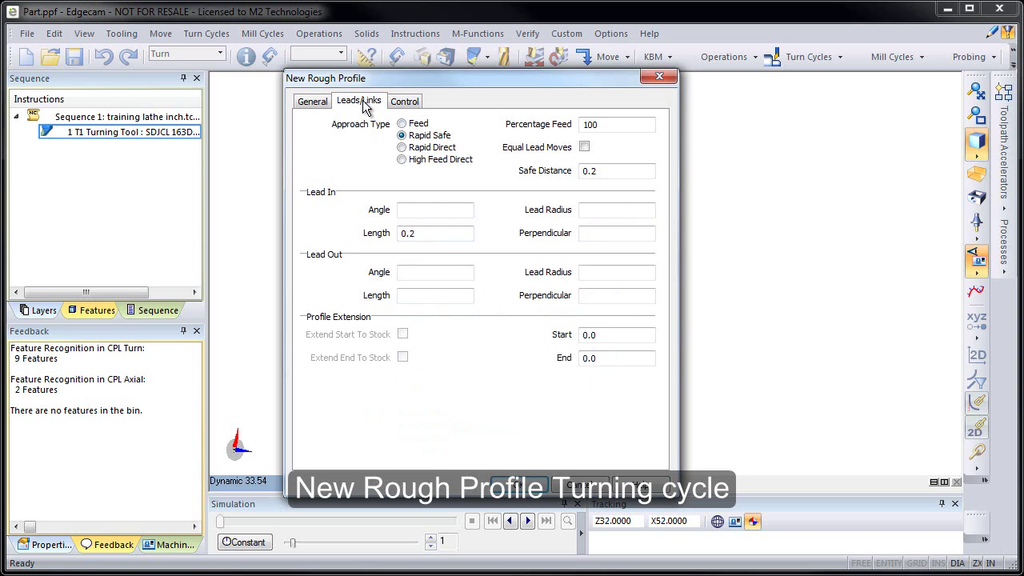
pyautogui.click(404, 103)
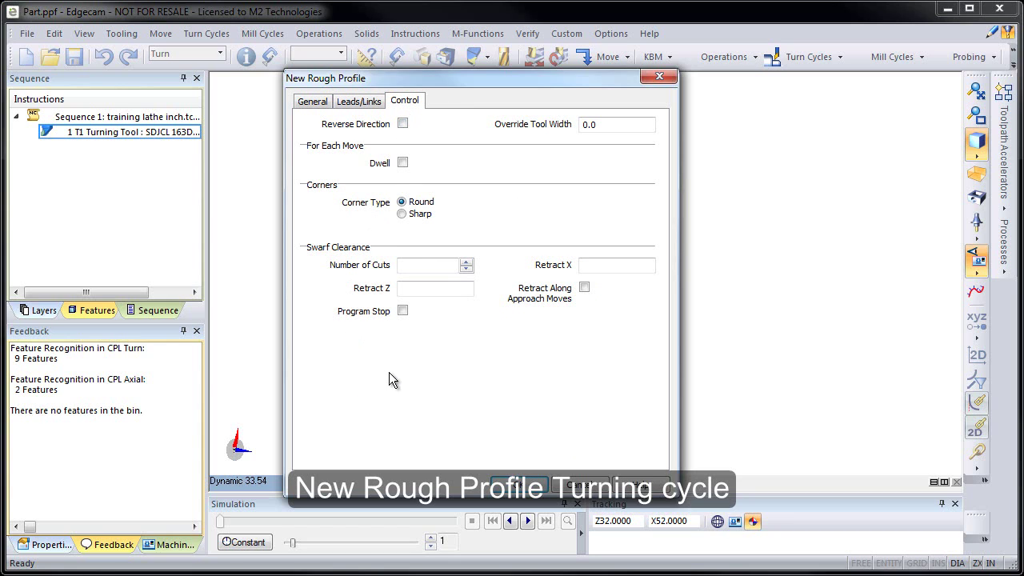
pyautogui.click(540, 490)
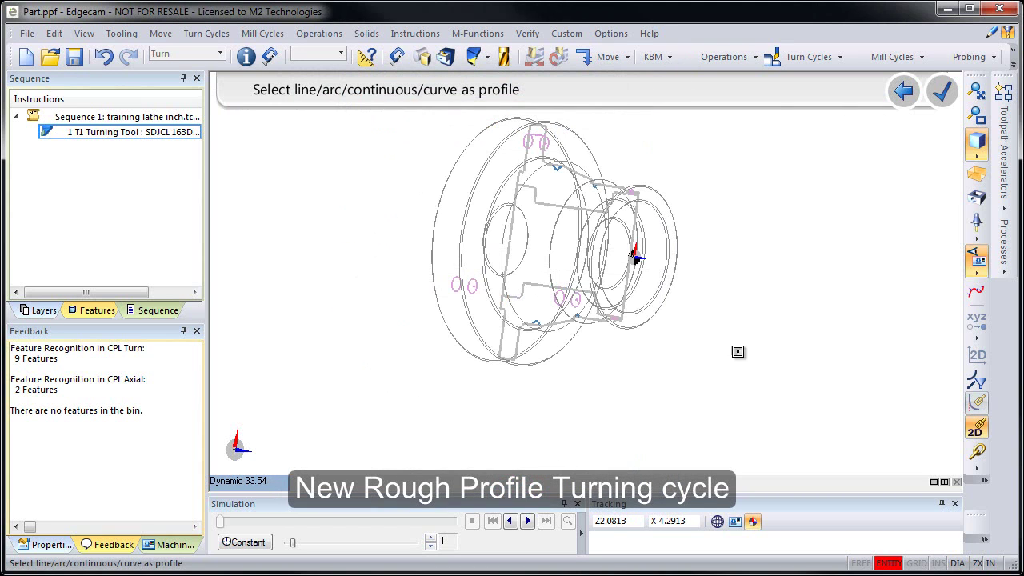
# Step: Pick the outer profile chain in Turn view and accept the start point to generate roughing passes
pyautogui.click(606, 182)
pyautogui.click(607, 181)
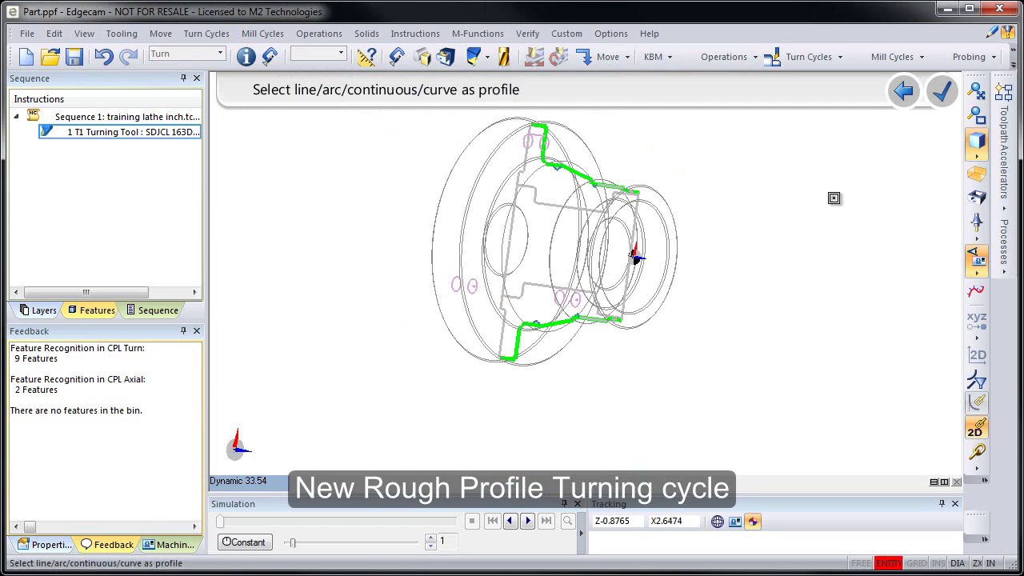
pyautogui.rightClick(832, 201)
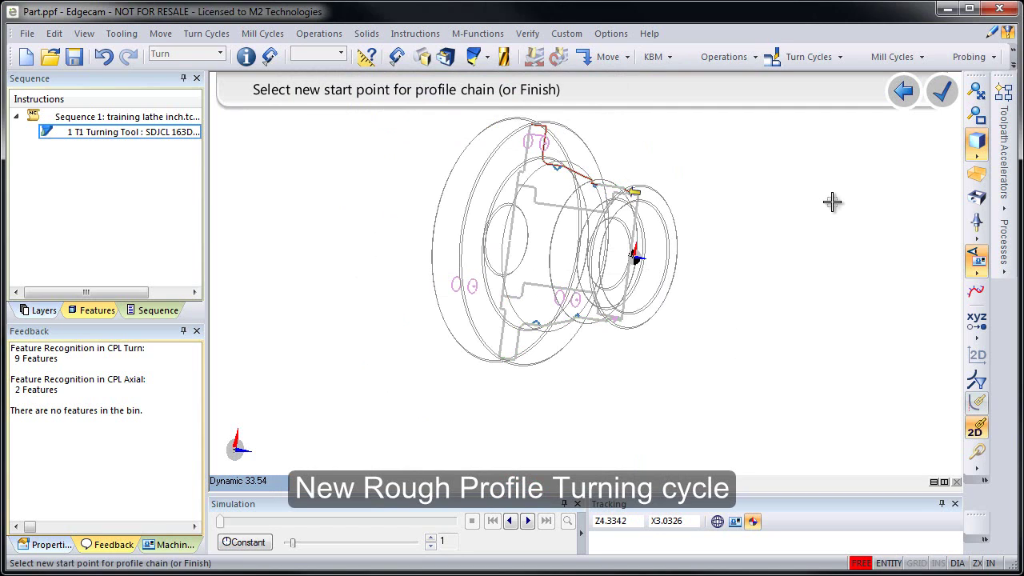
pyautogui.click(236, 449)
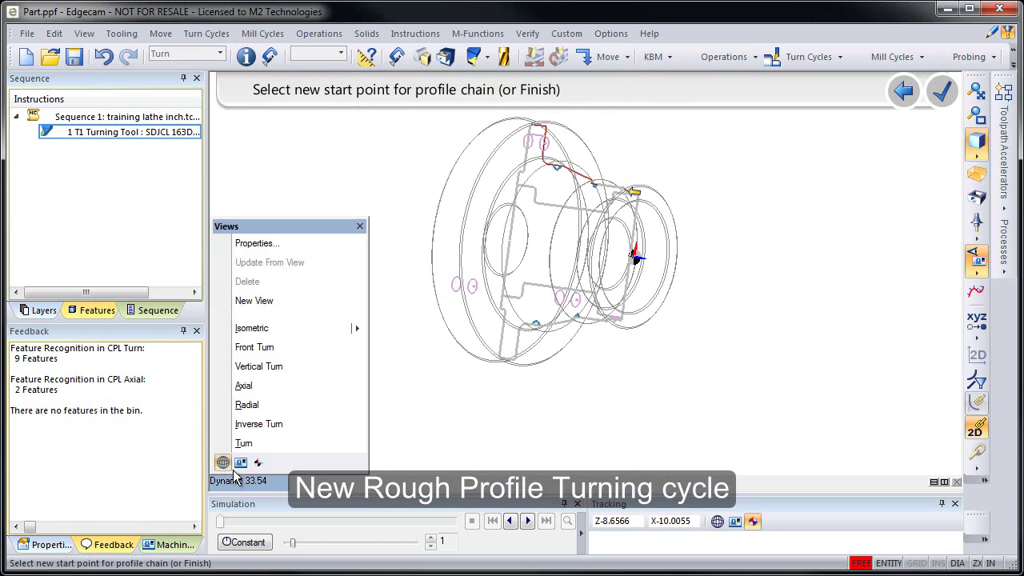
pyautogui.click(240, 445)
pyautogui.scroll(5, 567, 162)
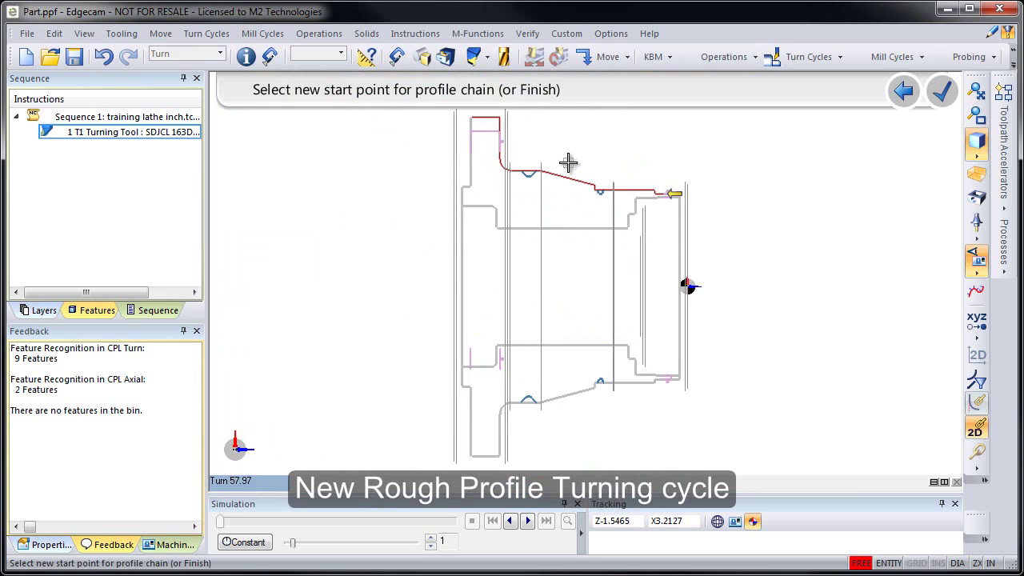
pyautogui.moveTo(565, 179); pyautogui.dragTo(576, 300, button='middle')
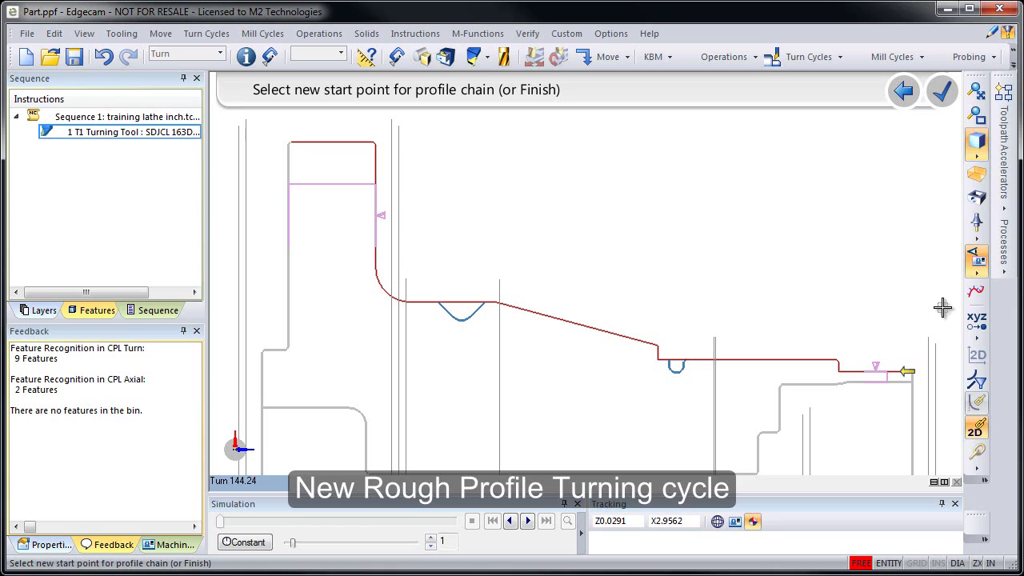
pyautogui.click(943, 92)
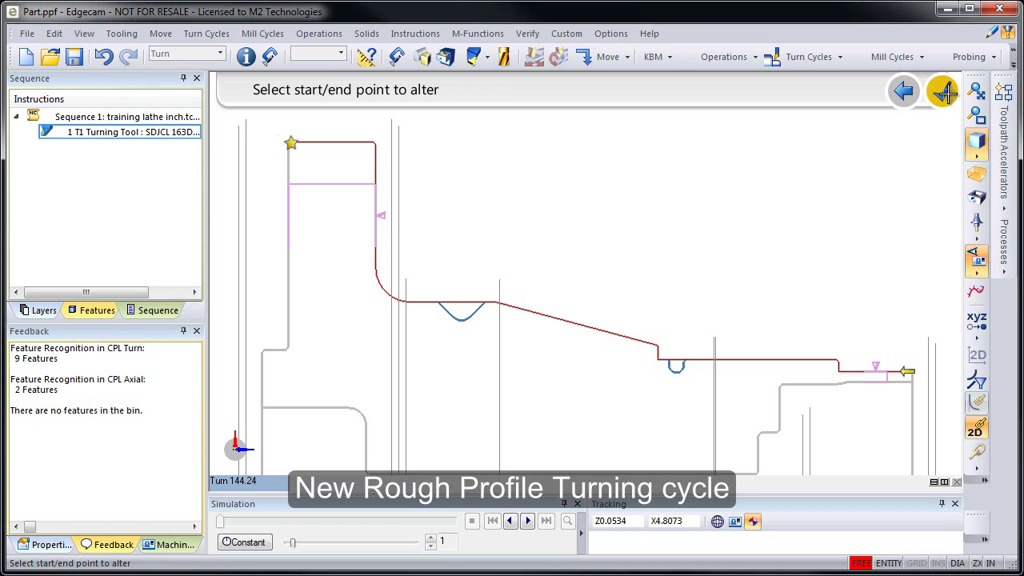
pyautogui.click(945, 93)
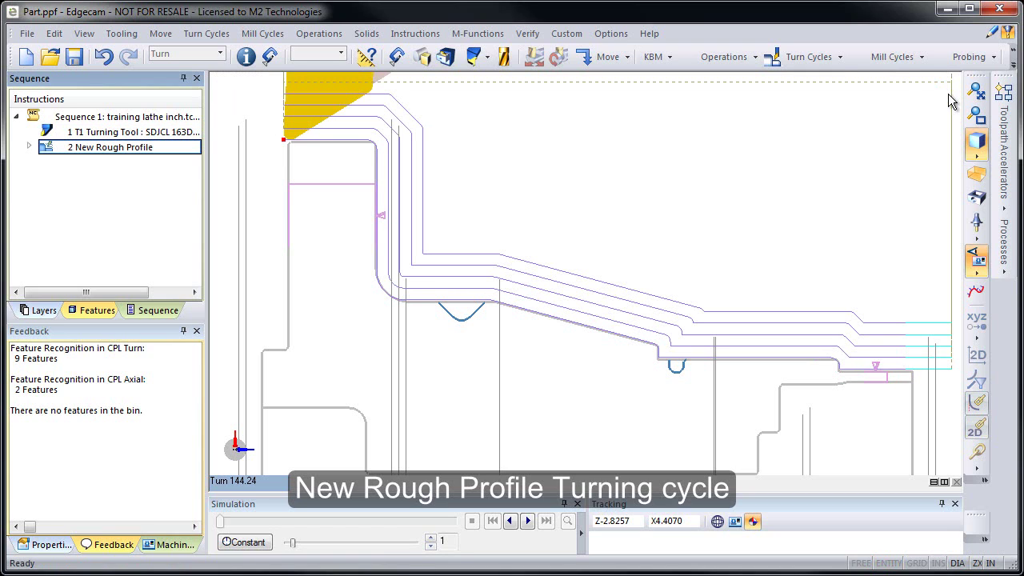
# Step: Turn on Use Current Stock for operation 2, New Rough Profile, and regenerate it
pyautogui.click(74, 152)
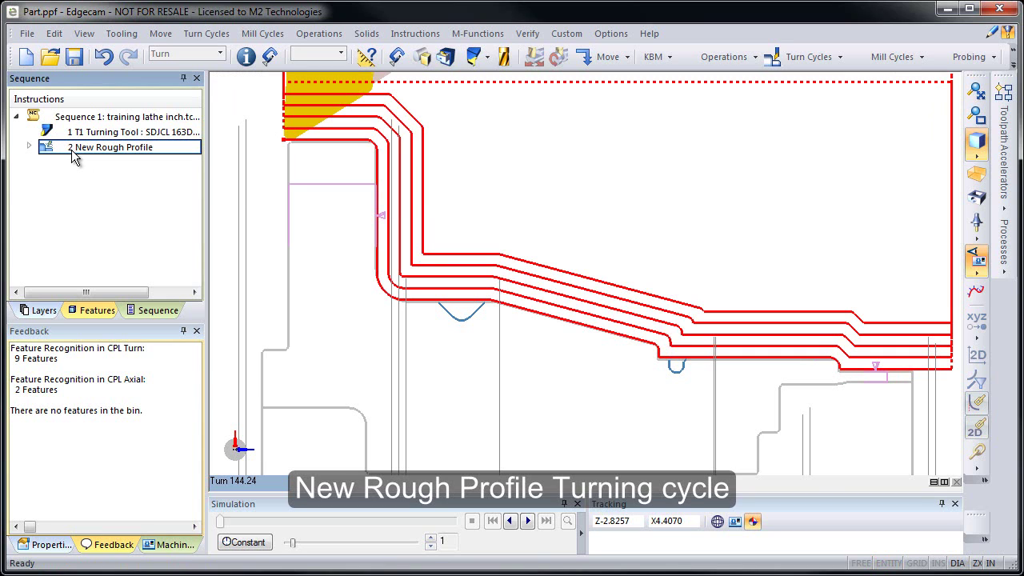
pyautogui.doubleClick(71, 150)
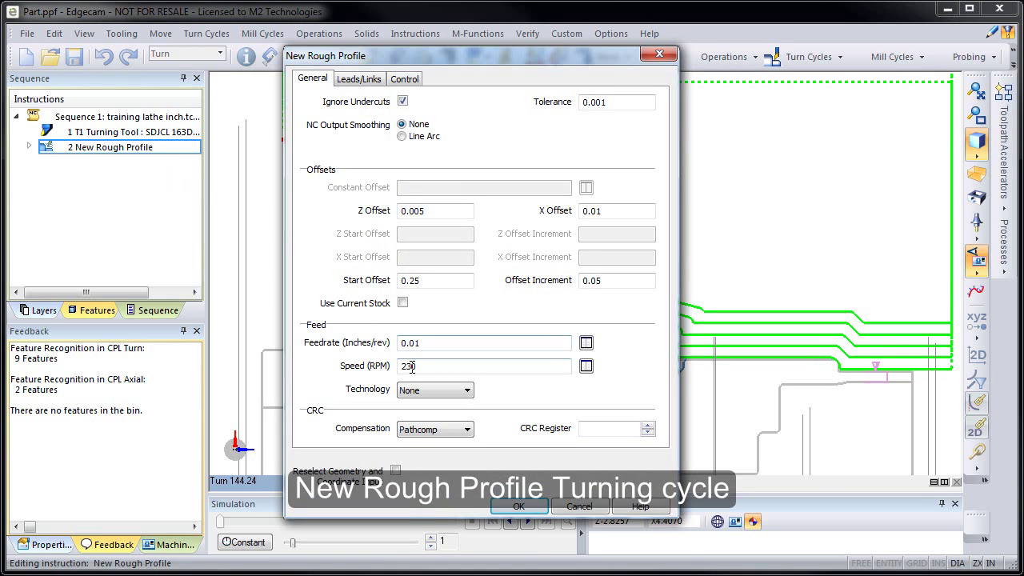
pyautogui.click(403, 302)
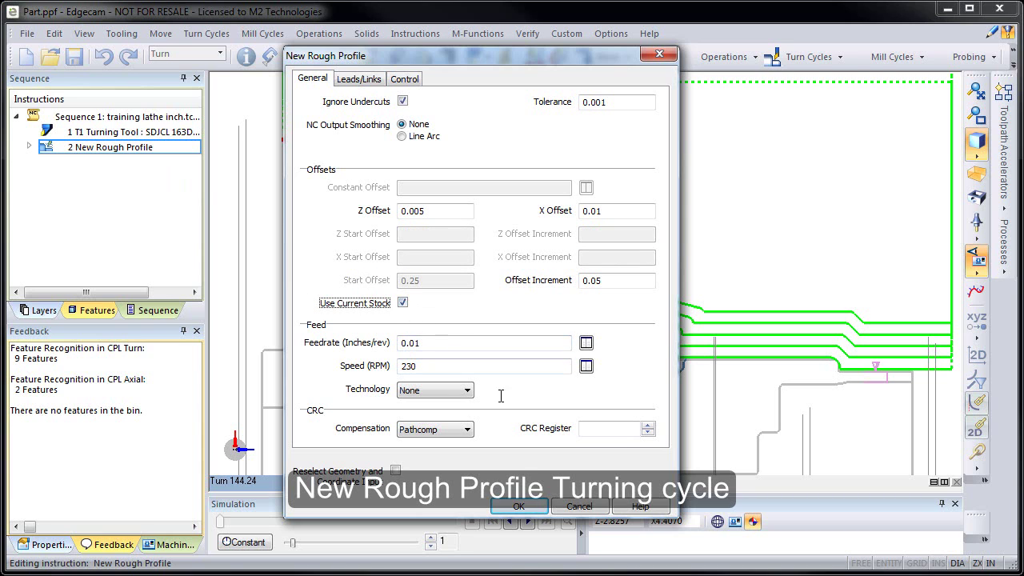
pyautogui.click(517, 504)
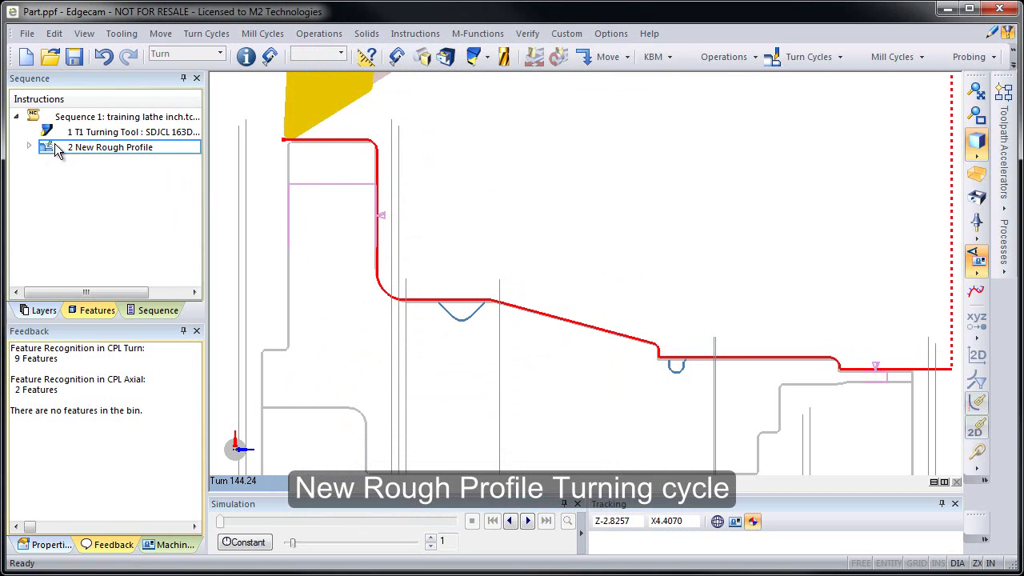
# Step: Apply a Thread Turning cycle to the thread feature, using the thread segment as the drive line
pyautogui.click(975, 177)
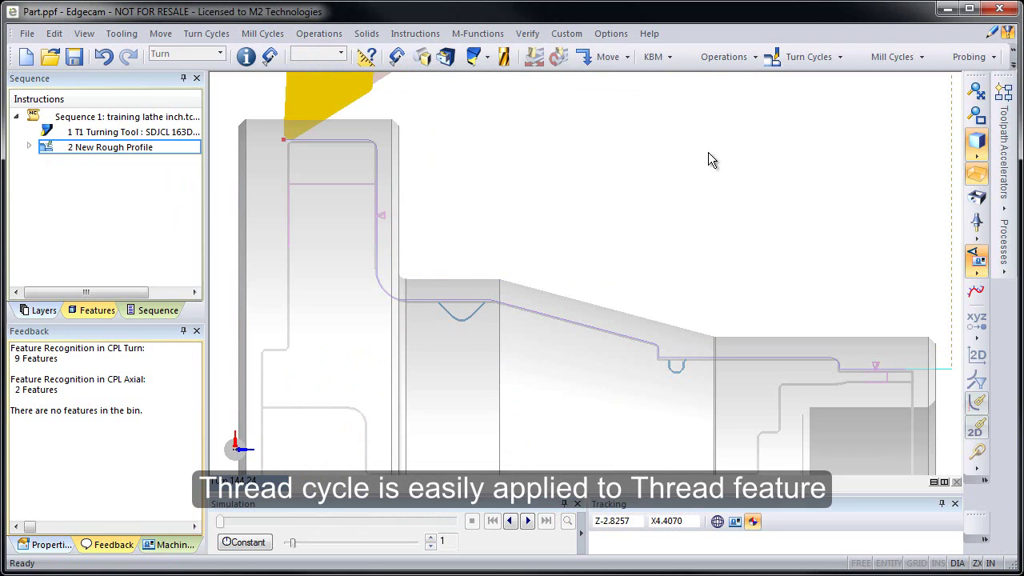
pyautogui.scroll(-3, 796, 250)
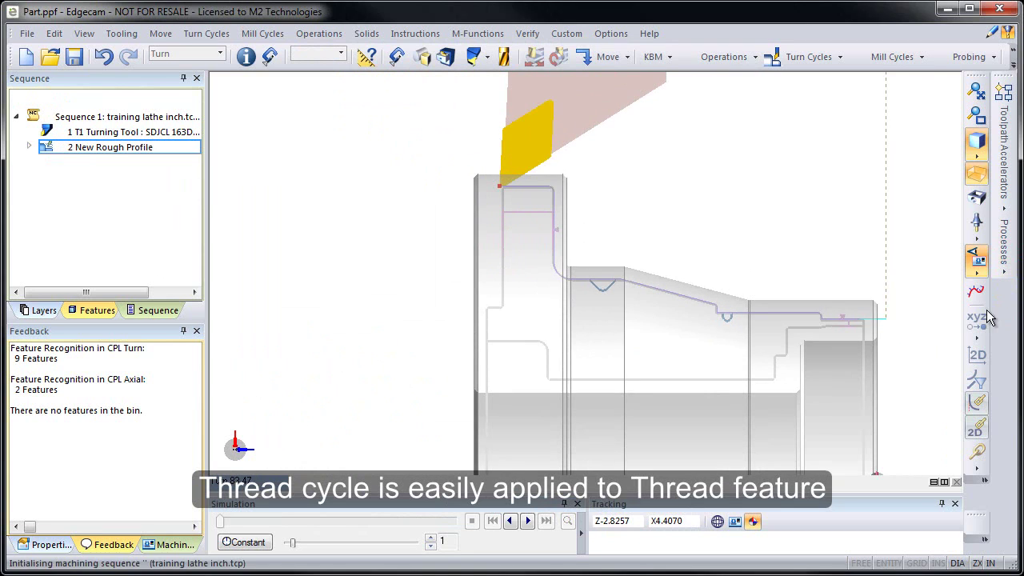
pyautogui.click(861, 316)
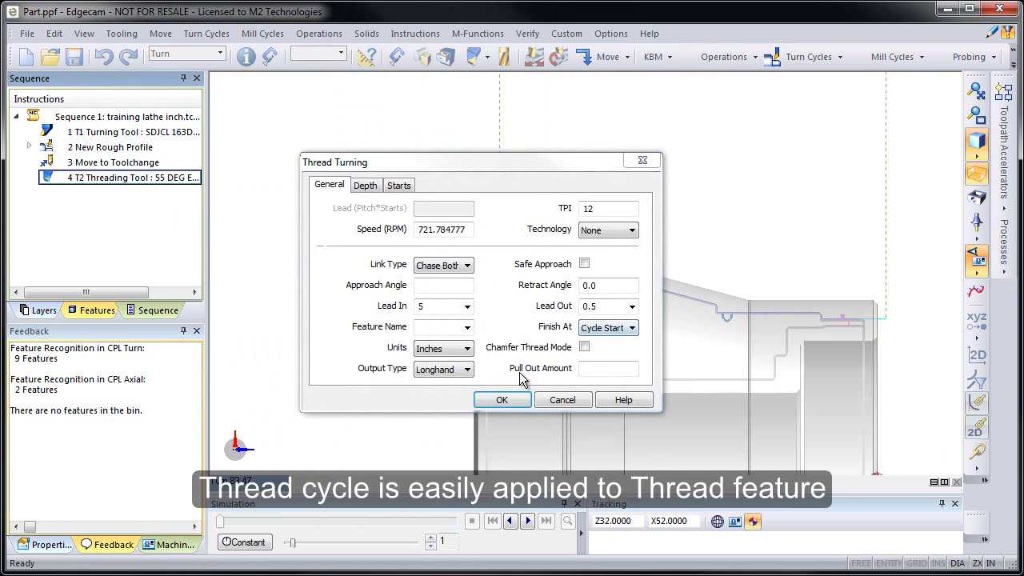
pyautogui.click(500, 401)
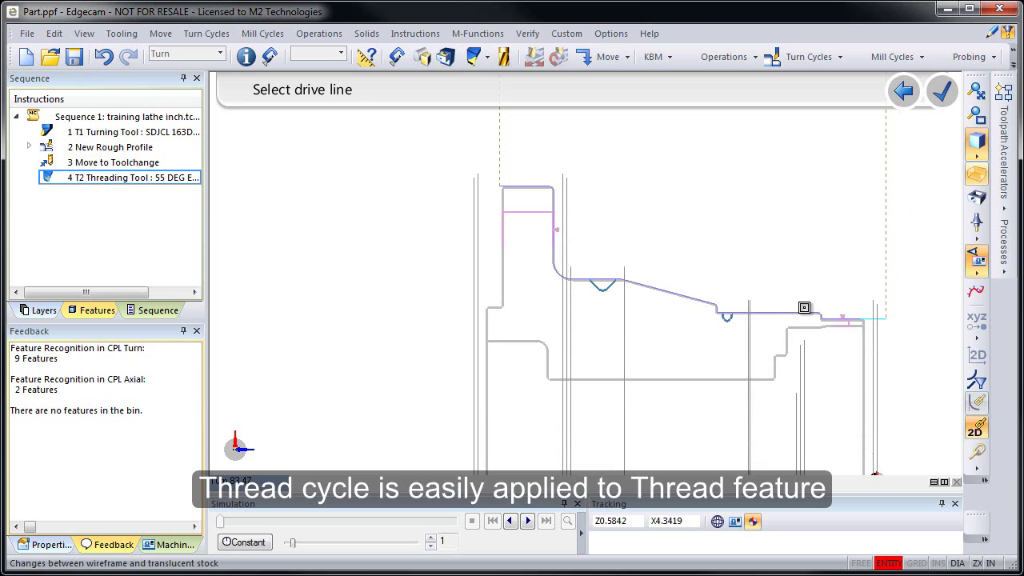
pyautogui.click(800, 310)
pyautogui.press('Tab')
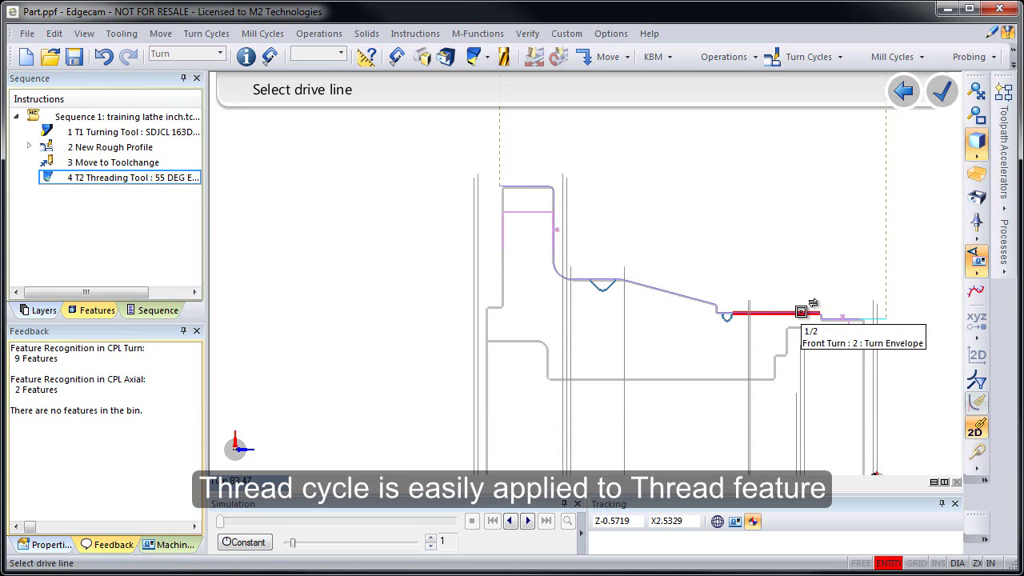
pyautogui.click(800, 311)
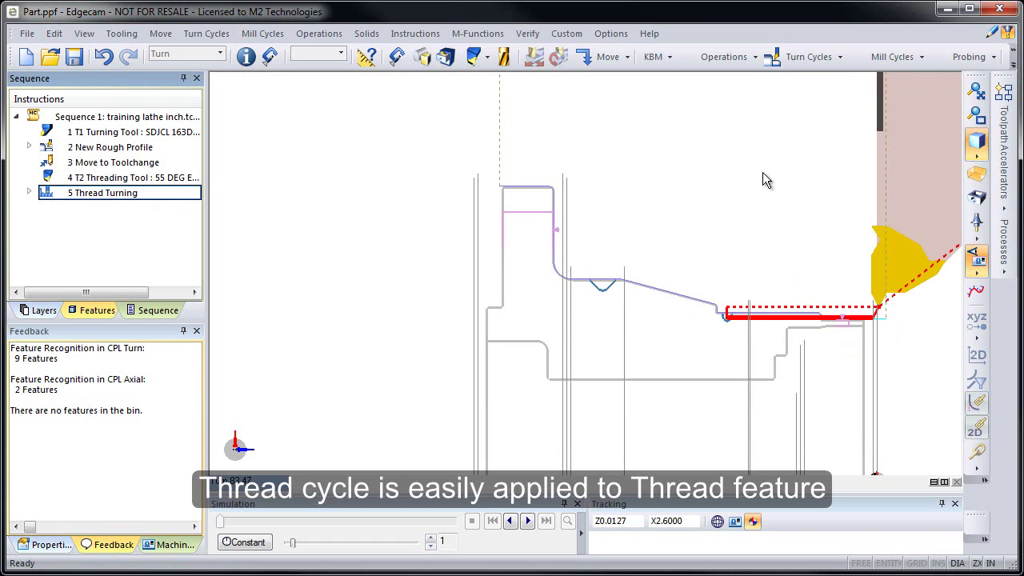
# Step: Shade the part and orbit it to view the threading tool in 3D
pyautogui.click(976, 174)
pyautogui.moveTo(886, 182); pyautogui.dragTo(825, 190, button='middle')
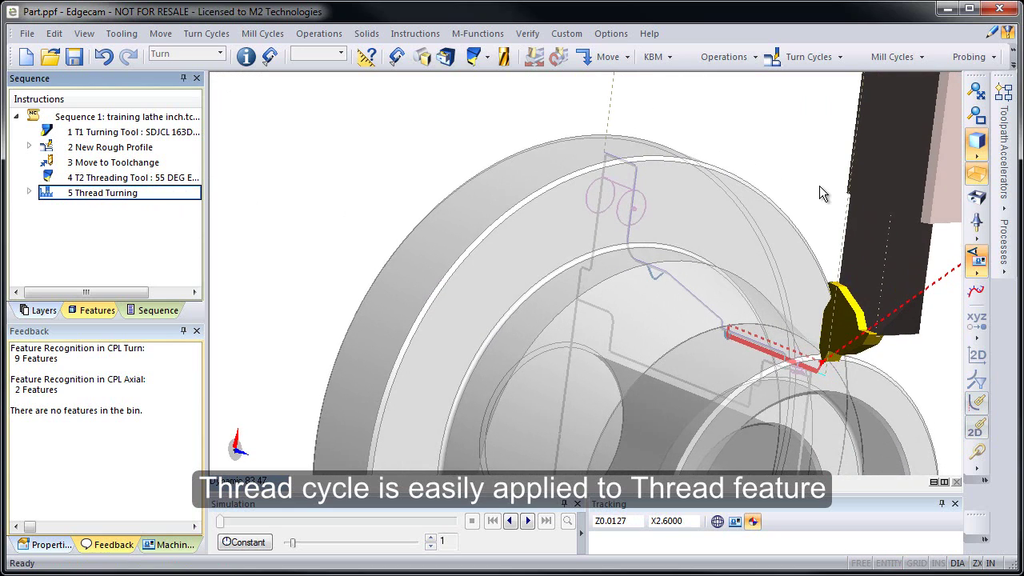
pyautogui.scroll(-3, 817, 187)
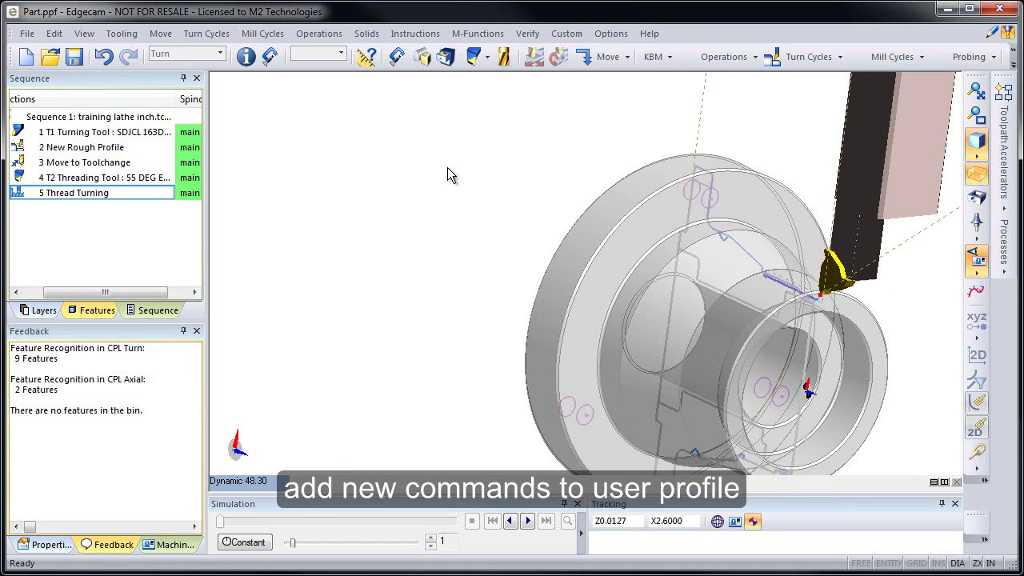
# Step: Drag New Rough Profile from the Customise dialog's Turn Cycles category into the Turn Cycles menu
pyautogui.click(210, 35)
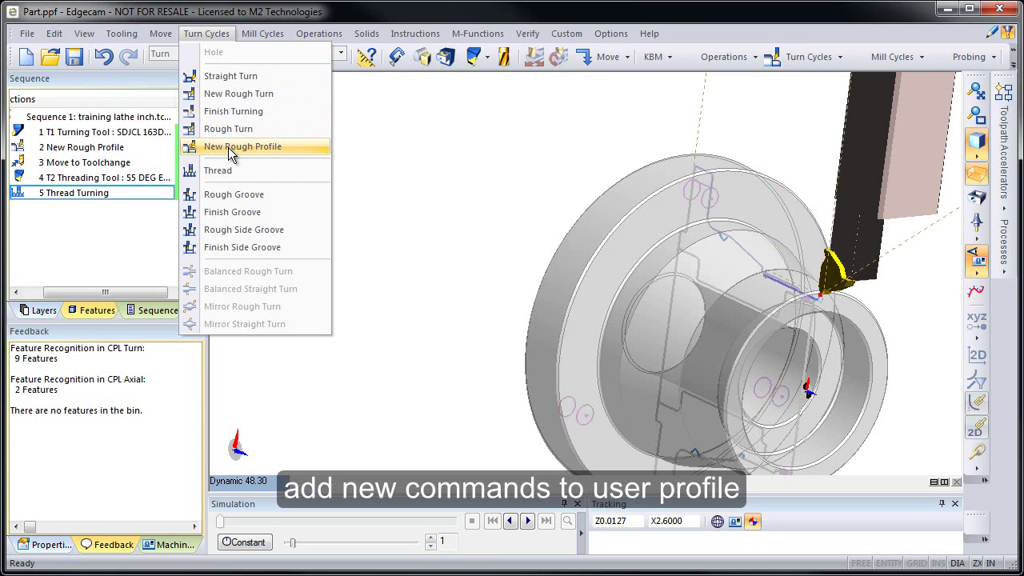
pyautogui.click(88, 36)
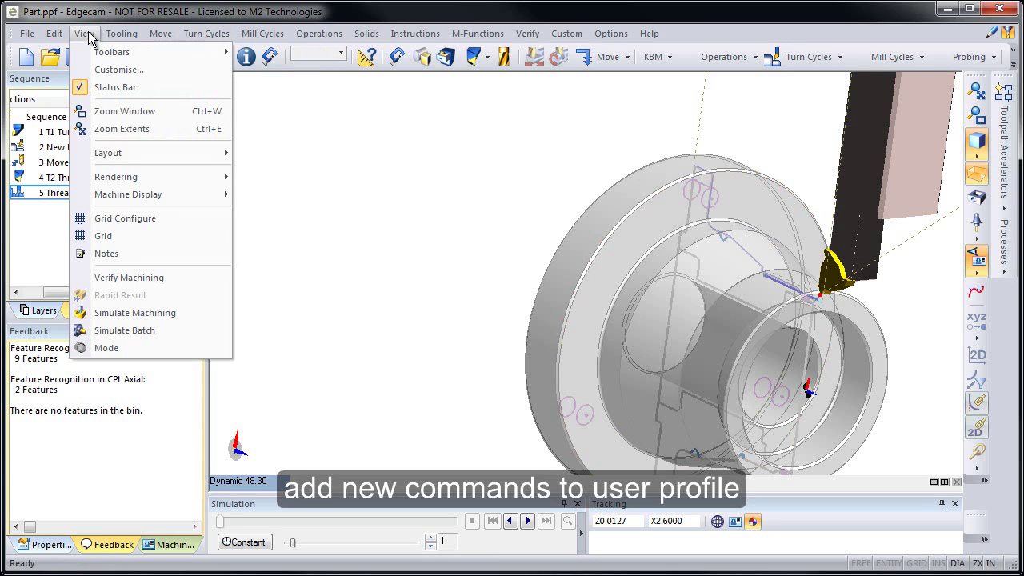
pyautogui.click(112, 69)
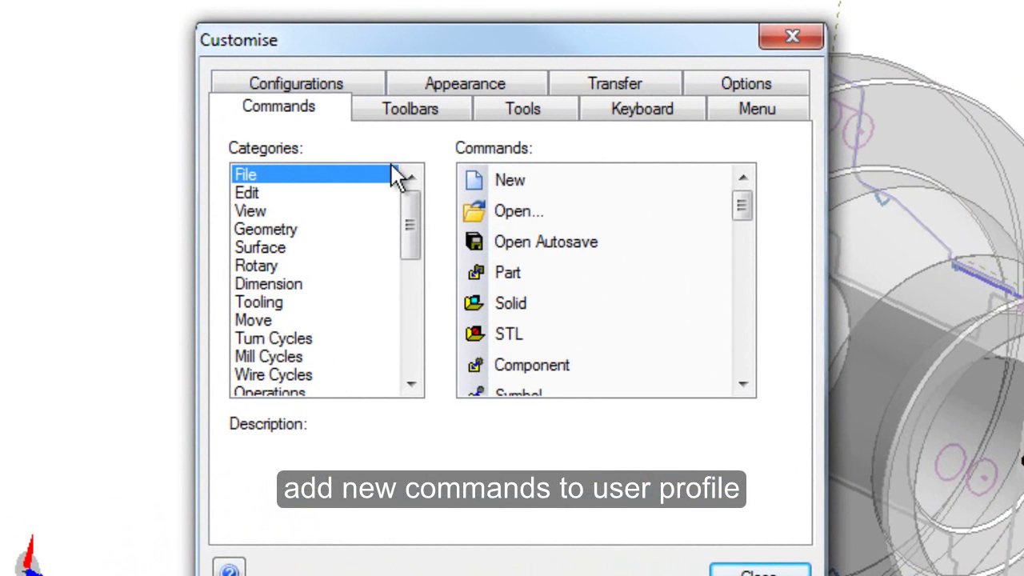
pyautogui.click(290, 340)
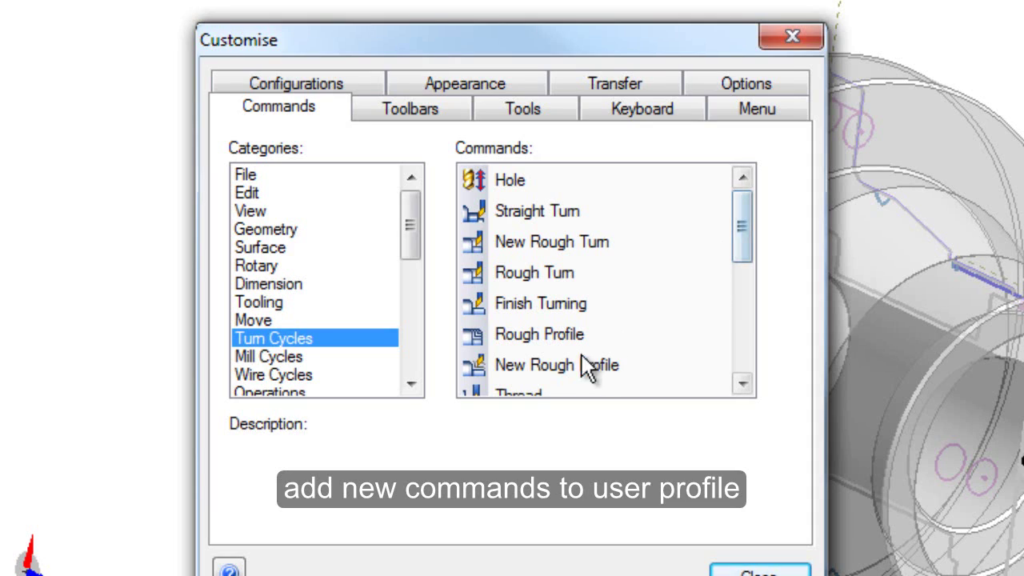
pyautogui.moveTo(549, 362); pyautogui.dragTo(87, 0)
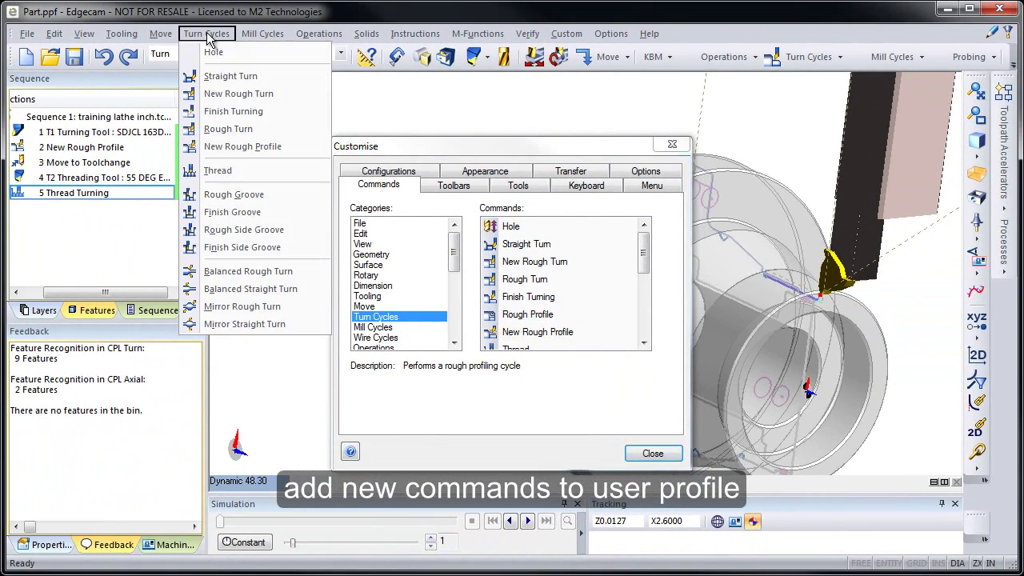
pyautogui.moveTo(210, 40); pyautogui.dragTo(251, 153)
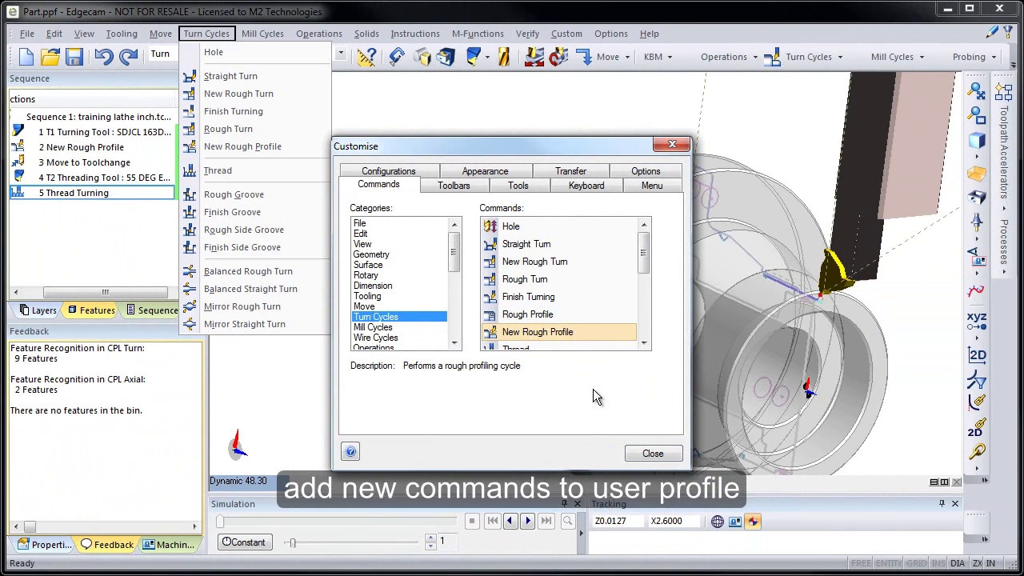
pyautogui.click(651, 455)
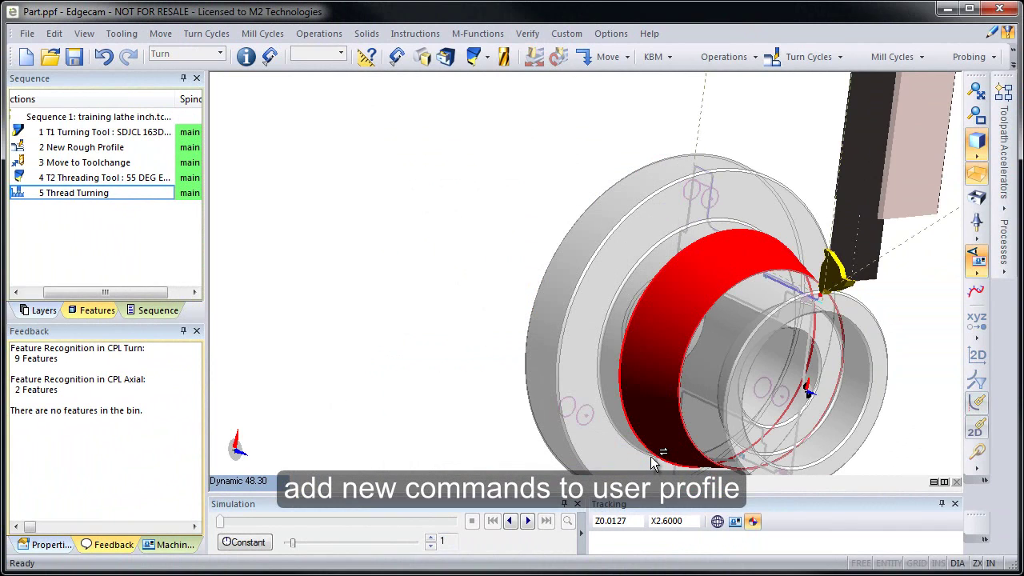